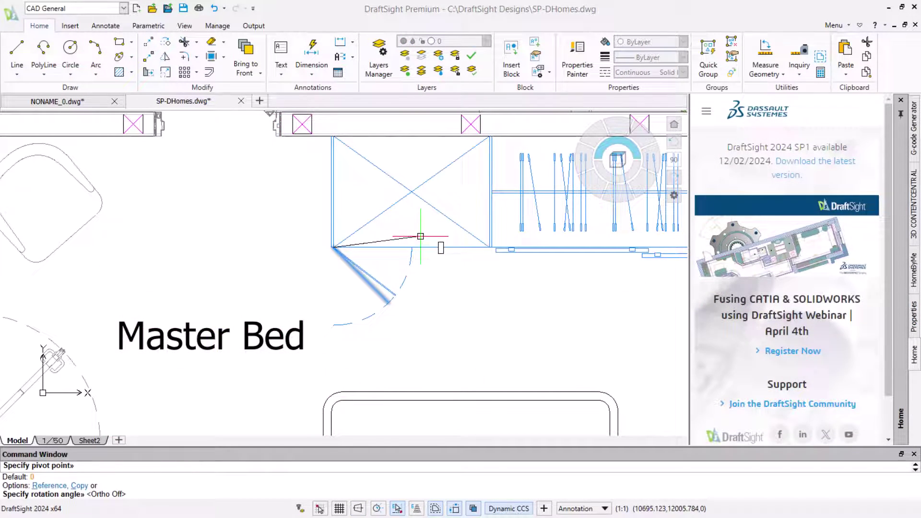
- Finish rotating the Master Bed door and round all four corners of the bed rectangle
click(428, 284)
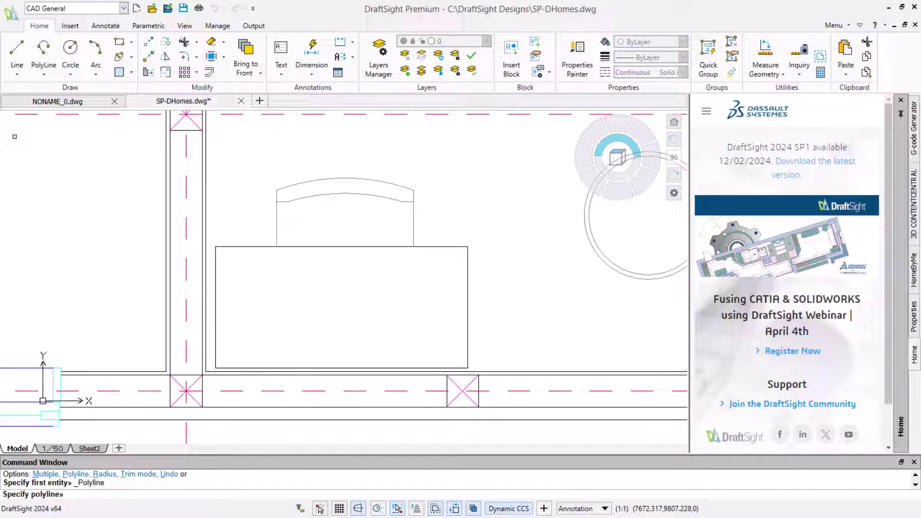
click(245, 247)
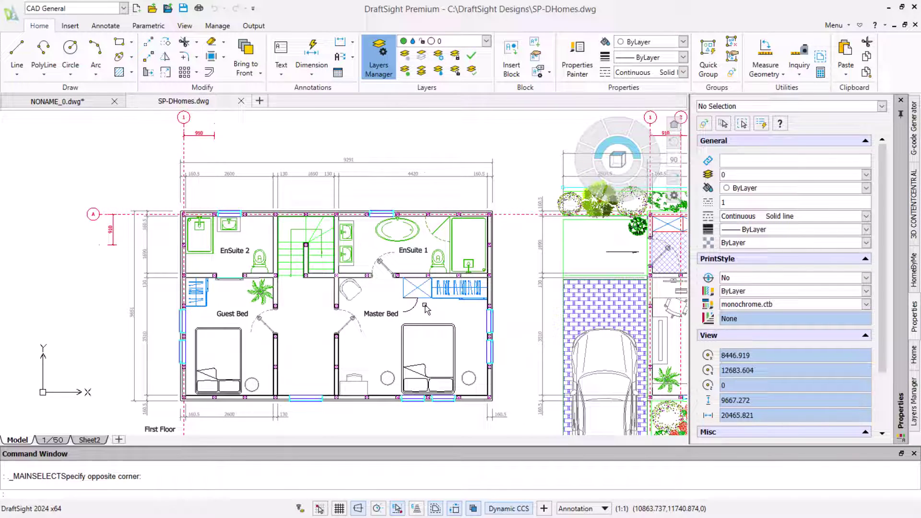
- Rotate the Master Bed door leaf by -45° about its hinge endpoint
scroll(425, 310, up, 10)
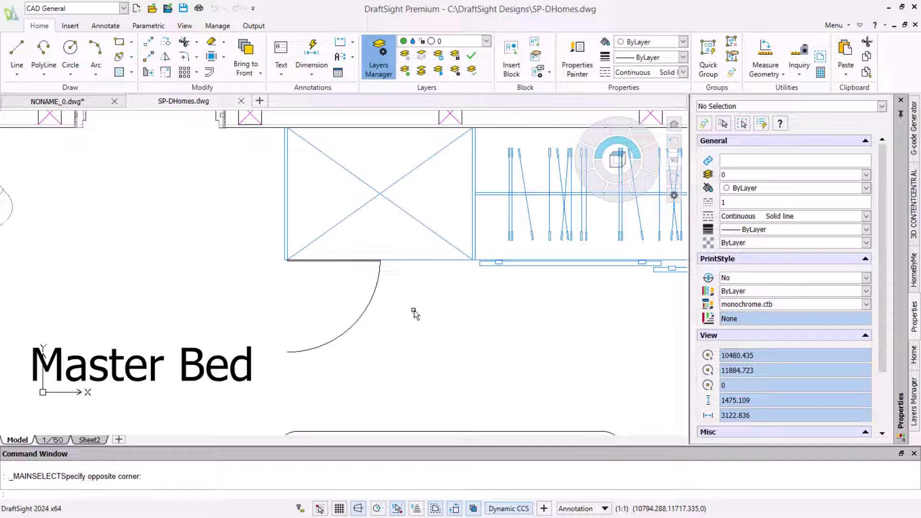
scroll(331, 298, up, 5)
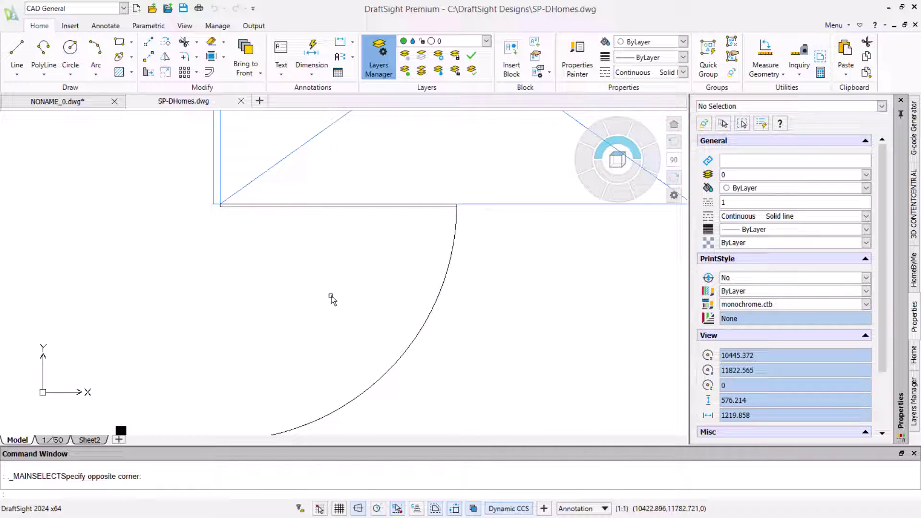
middle_drag(330, 294, 306, 262)
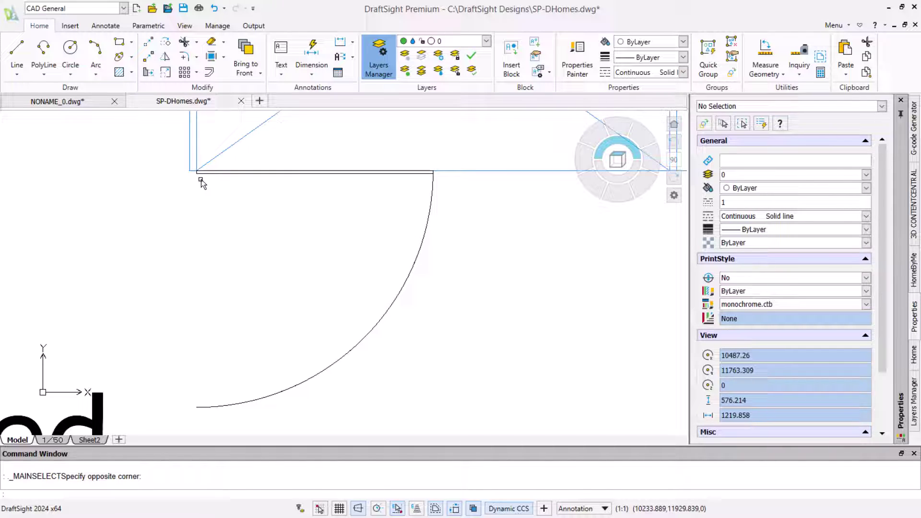
click(166, 47)
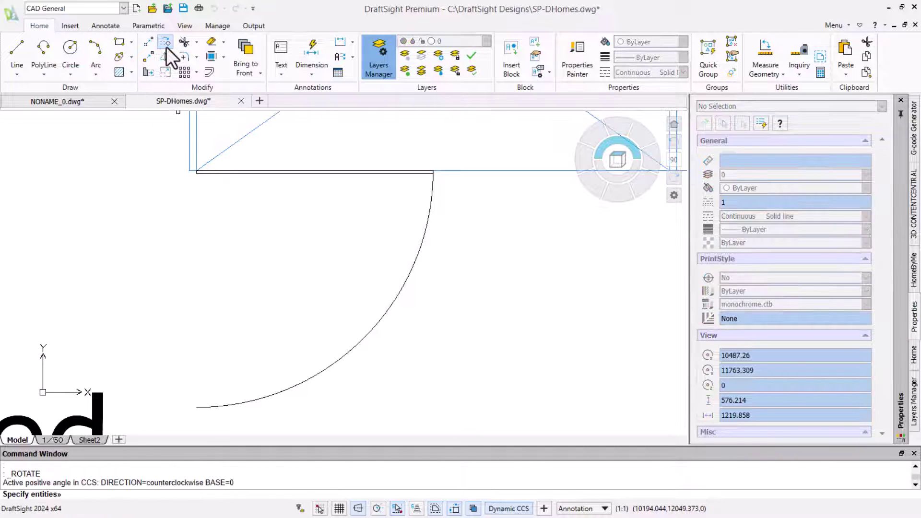
click(206, 172)
key(Return)
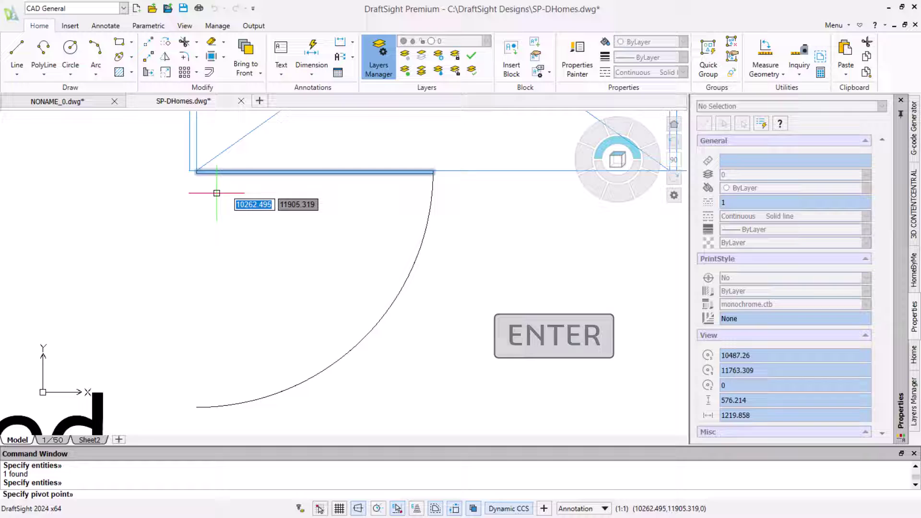
click(196, 171)
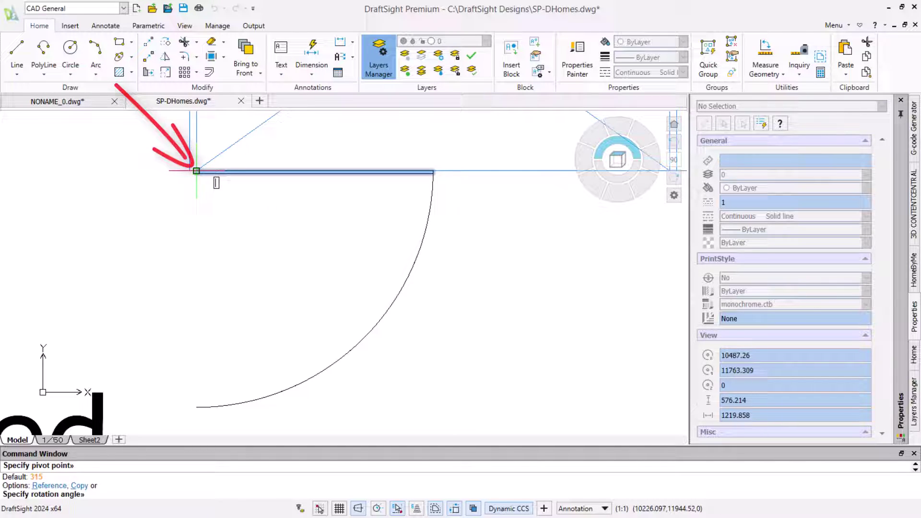
text(-45)
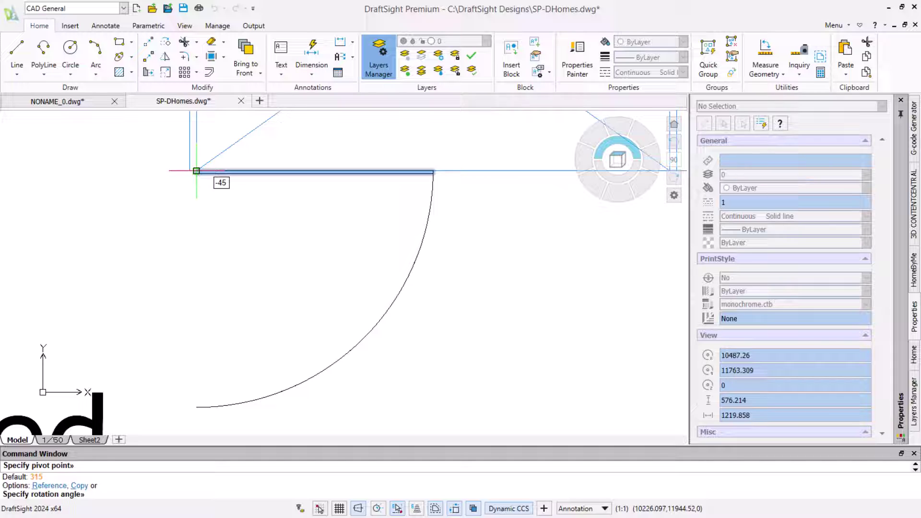
key(Return)
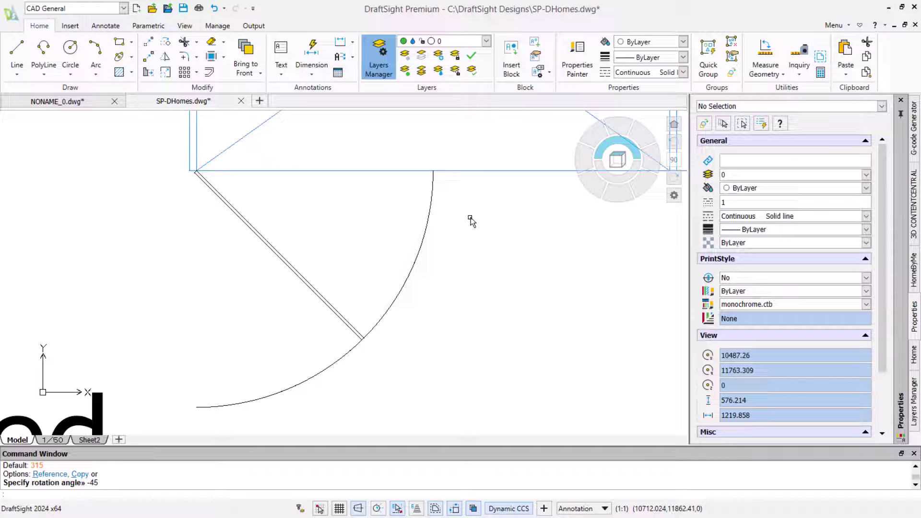
scroll(462, 210, down, 3)
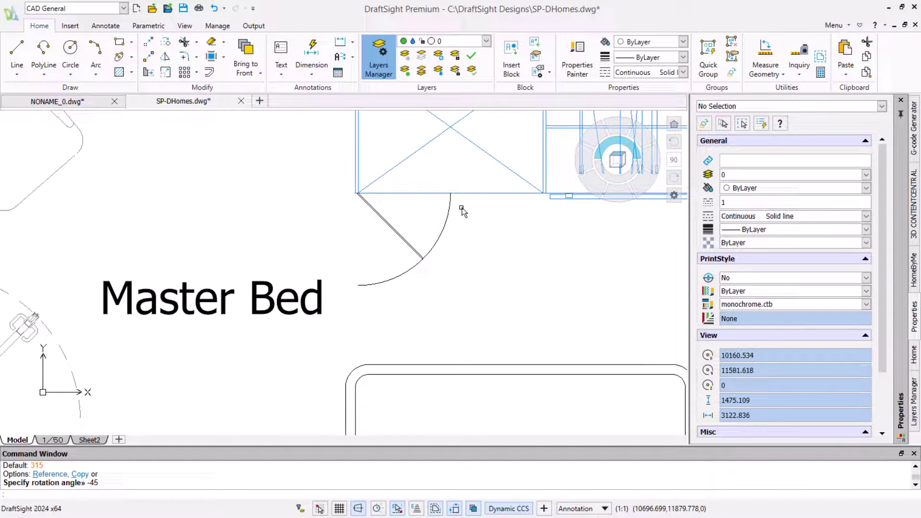
mouse_move(461, 207)
middle_down()
mouse_move(430, 241)
mouse_move(329, 279)
middle_up()
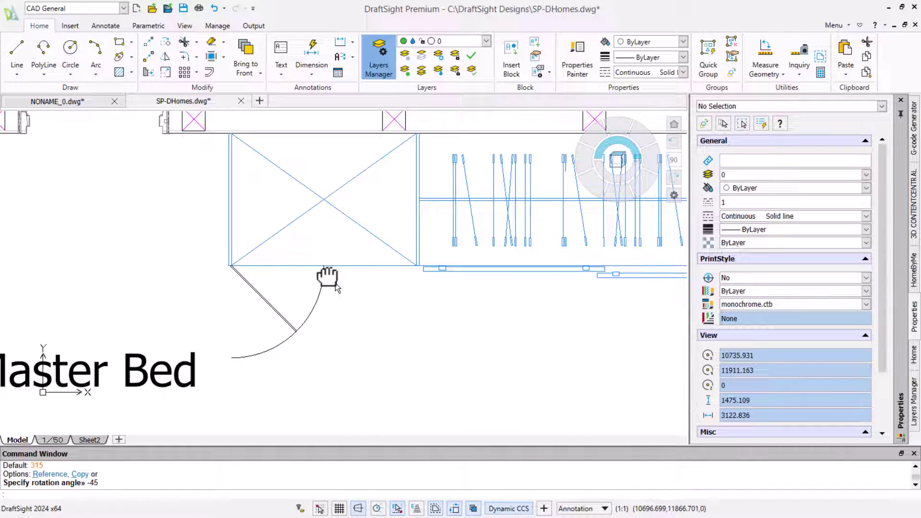
- Paint the wardrobe diagonal's Closet layer properties onto the door arc and door leaf
click(850, 24)
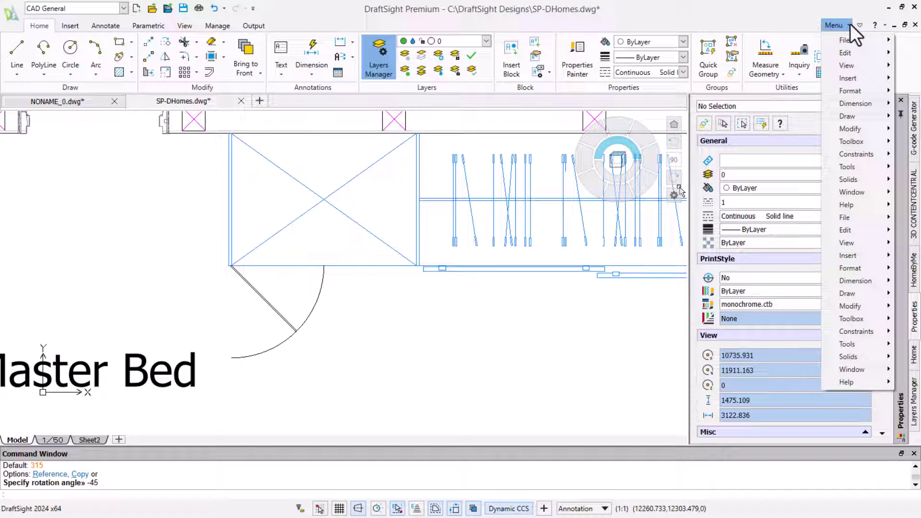
mouse_move(856, 128)
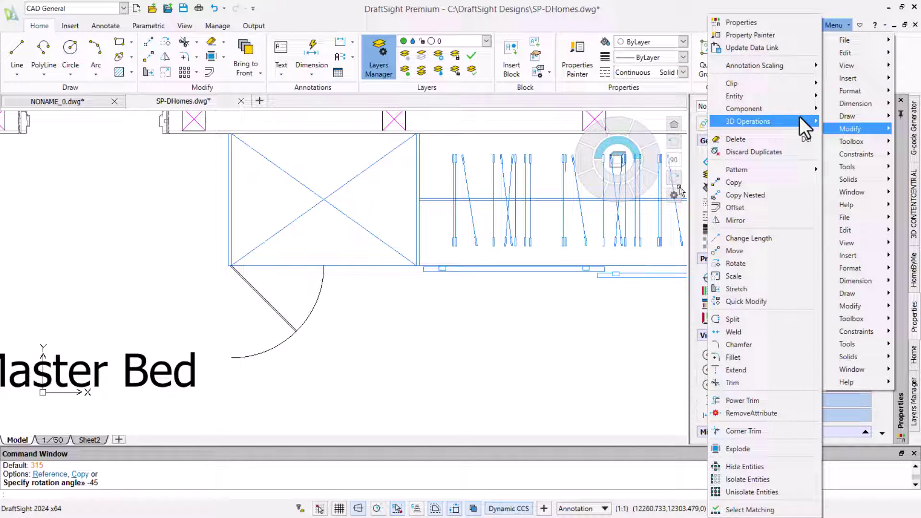
click(749, 36)
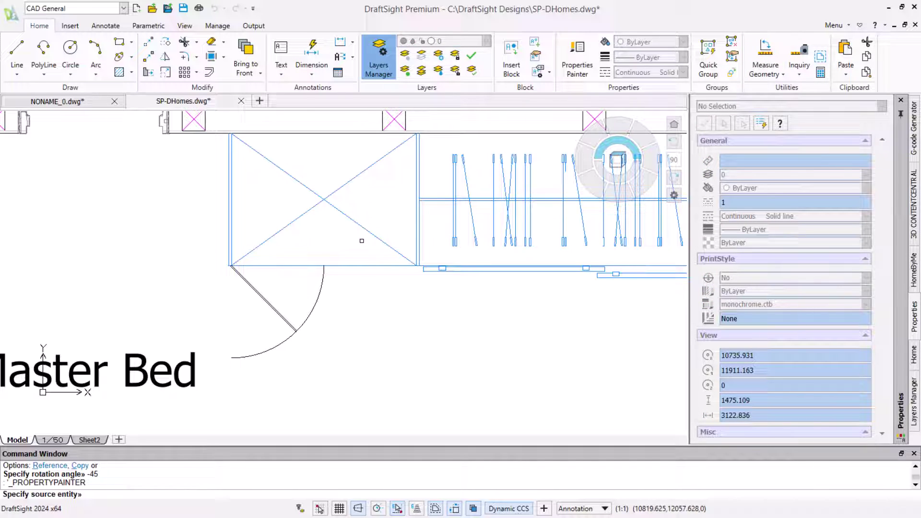
click(289, 225)
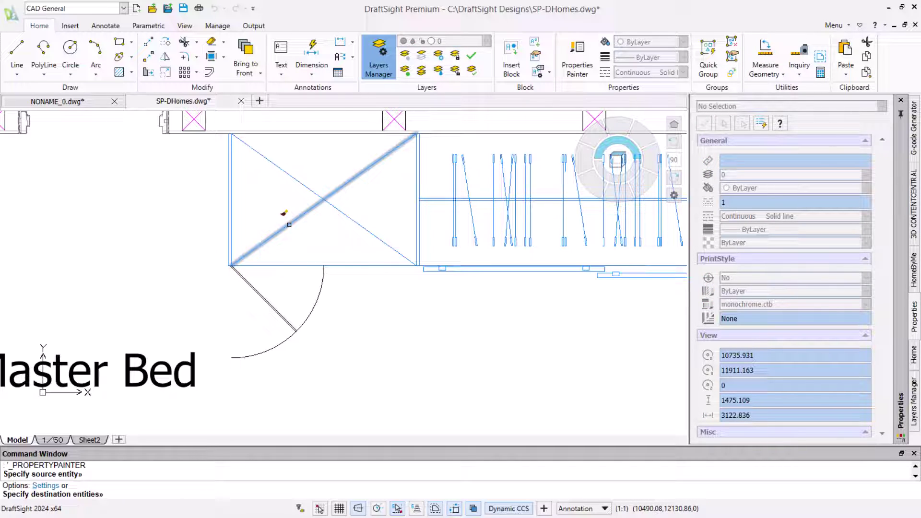
click(319, 290)
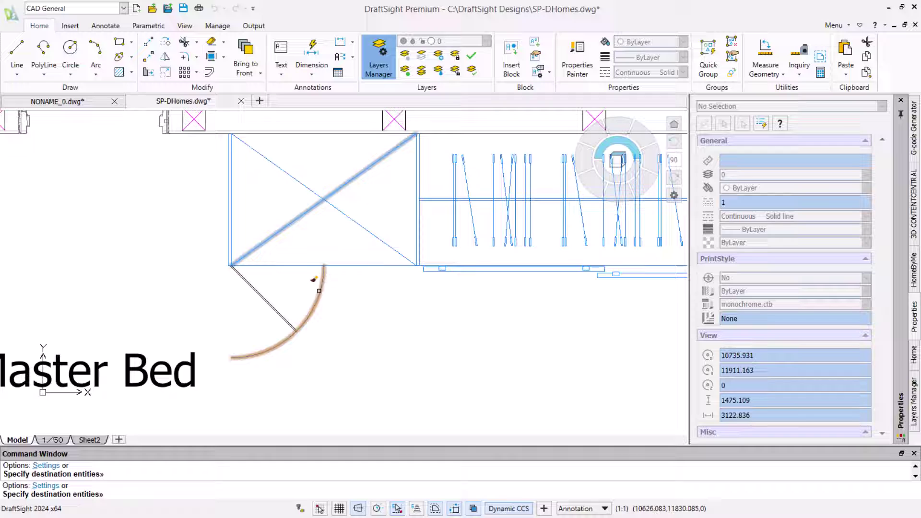
click(287, 317)
key(Escape)
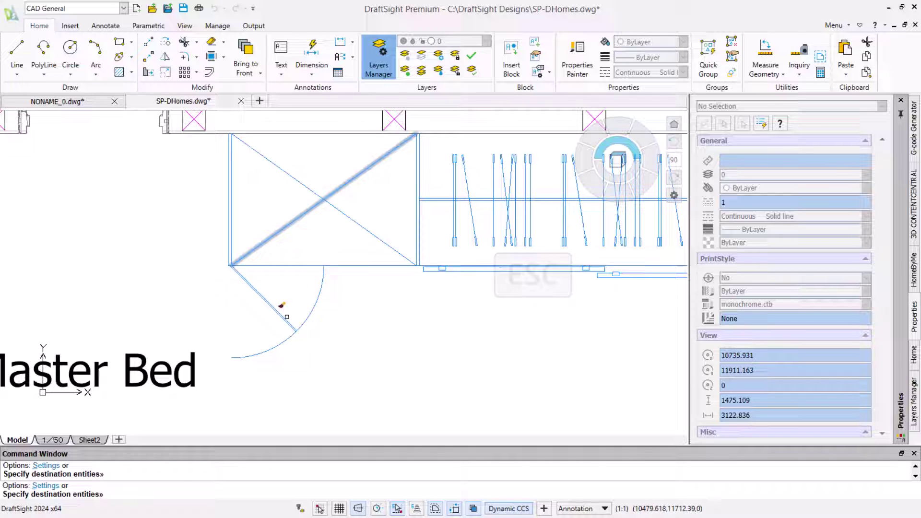
- Set the door swing arc's linetype to dashed JIS_02_0.7
click(372, 298)
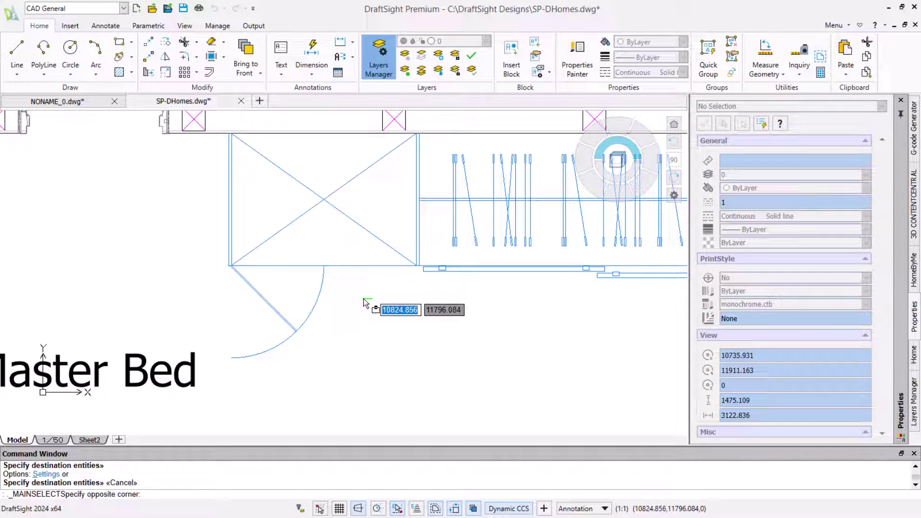
click(307, 298)
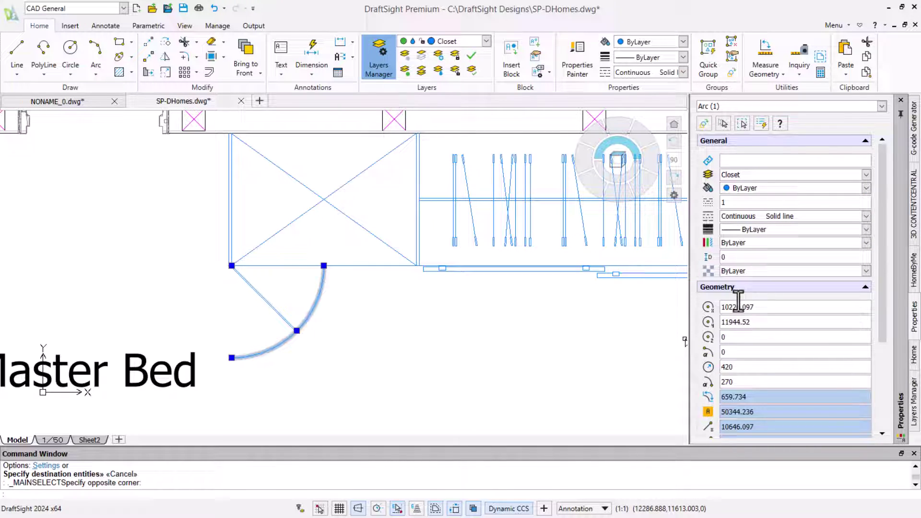
click(863, 219)
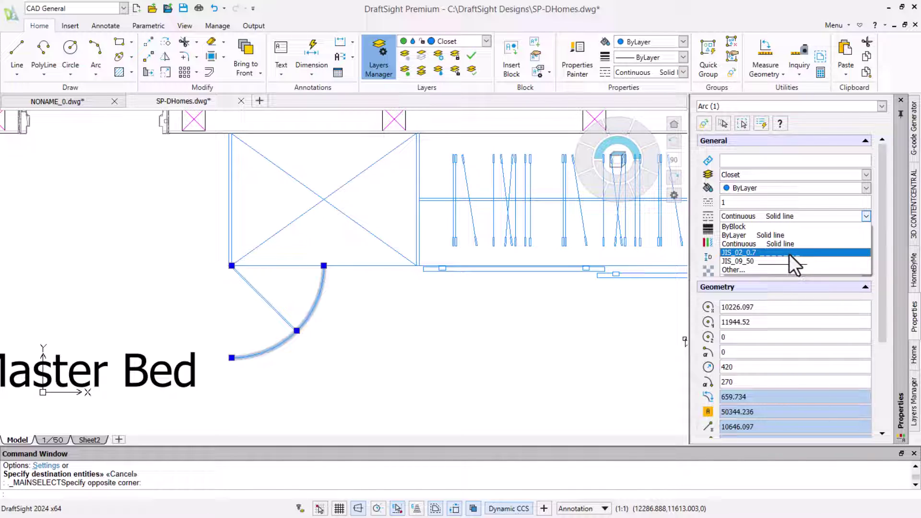
click(789, 255)
key(Escape)
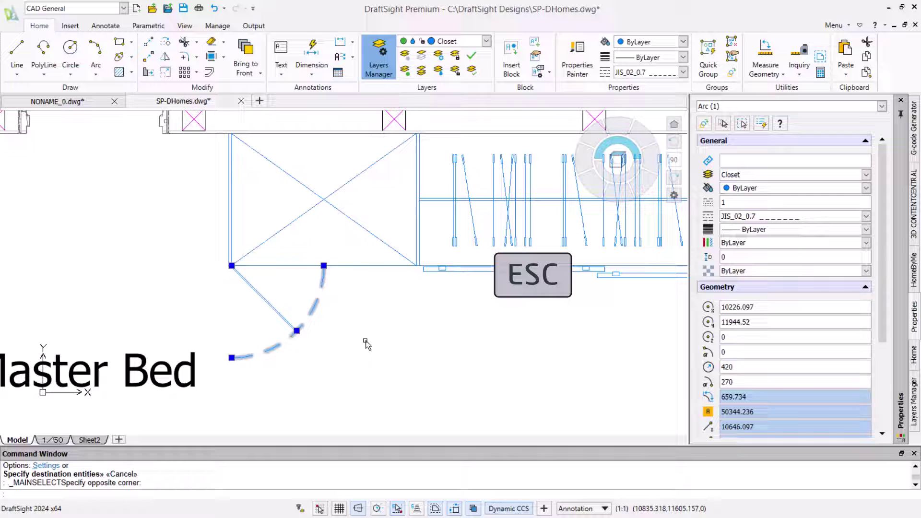
- Mirror the door leaf and arc about a vertical line at the opening corner, keeping the original
key(Escape)
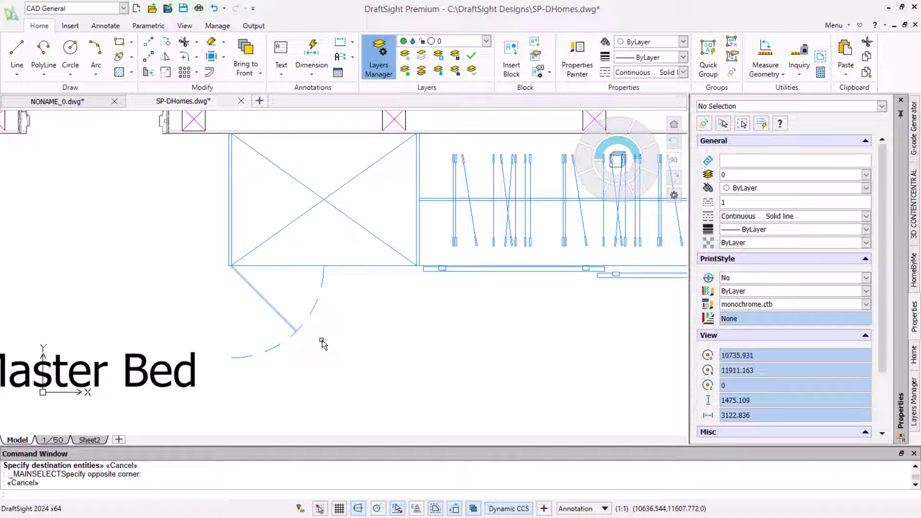
click(165, 60)
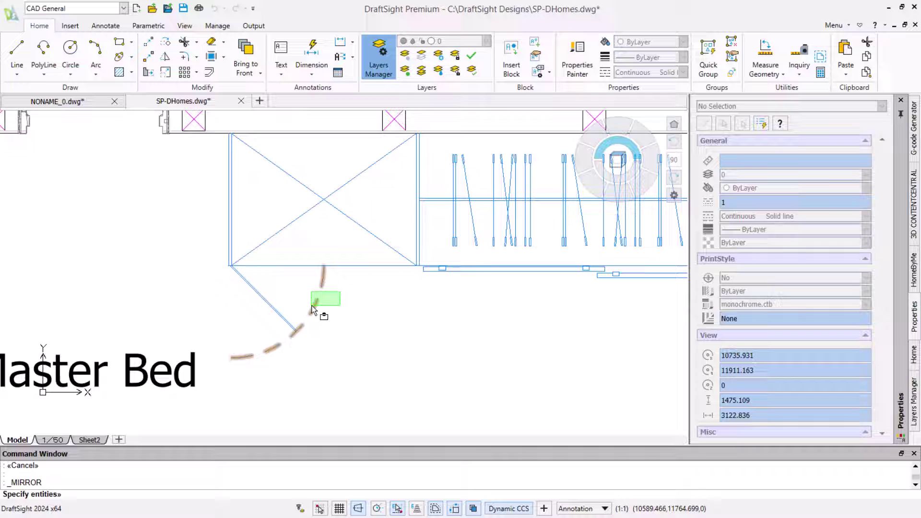
click(269, 333)
key(Return)
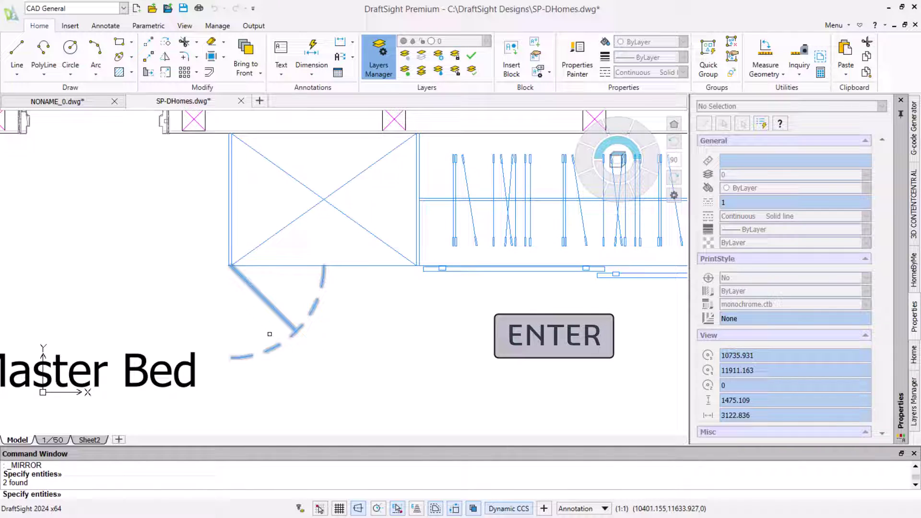
click(324, 267)
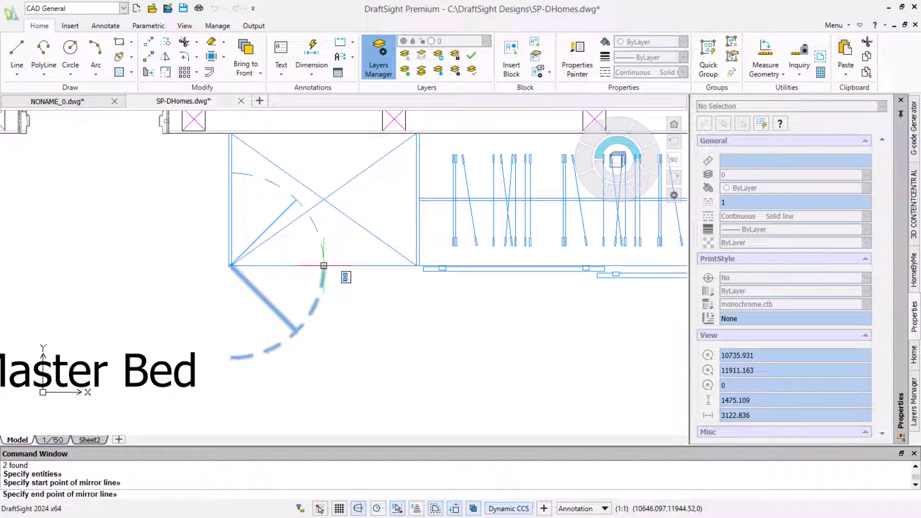
click(316, 385)
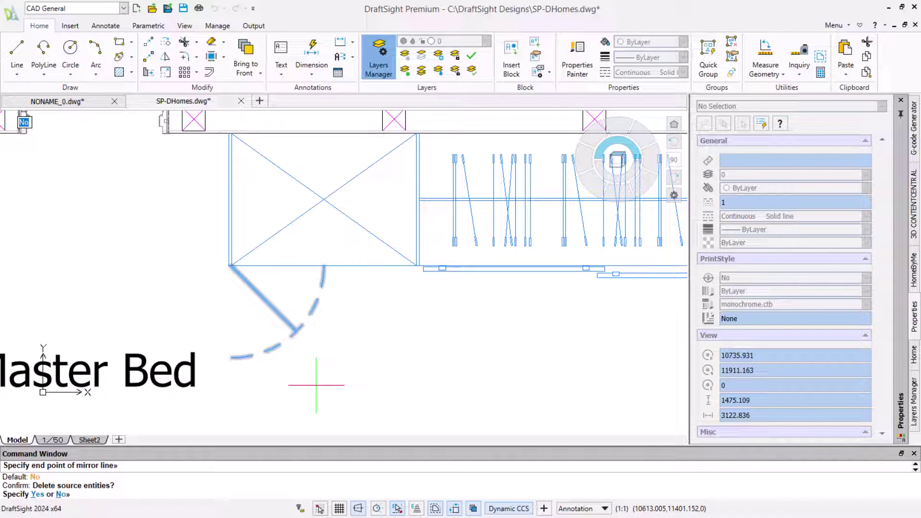
text(NO)
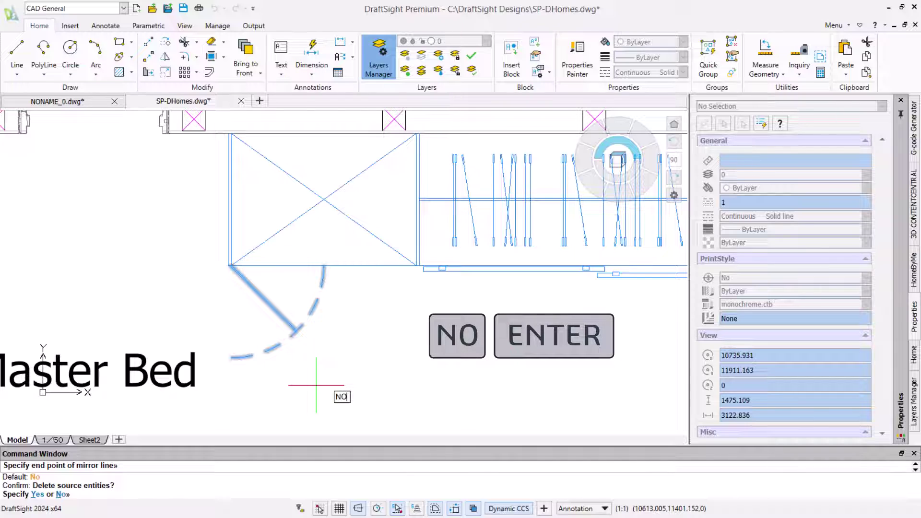
key(Return)
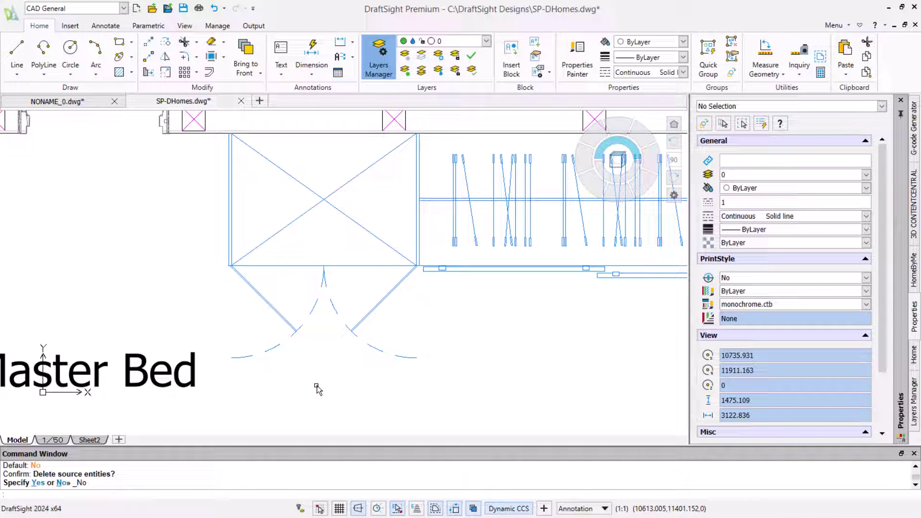
- Start Fillet at the desk by the bedroom wall with a 50 radius
scroll(317, 387, down, 3)
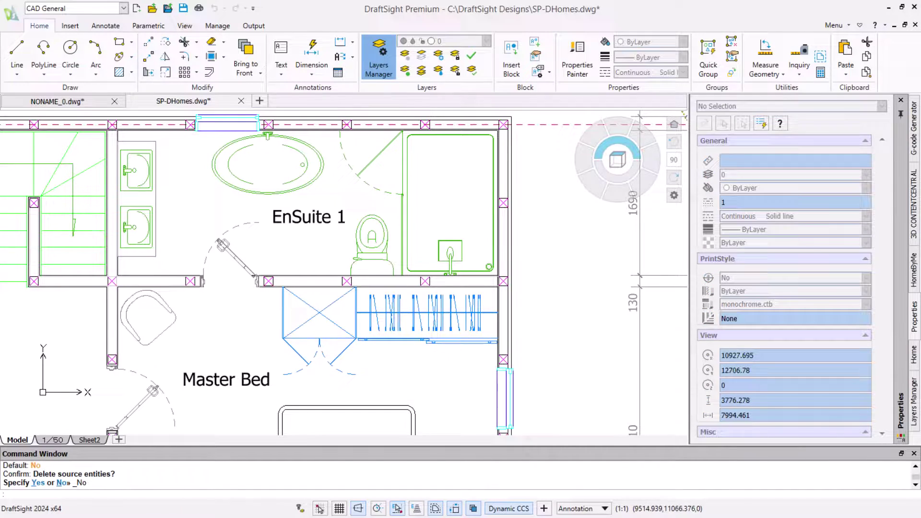
middle_drag(201, 387, 404, 192)
scroll(443, 184, up, 3)
scroll(362, 294, up, 5)
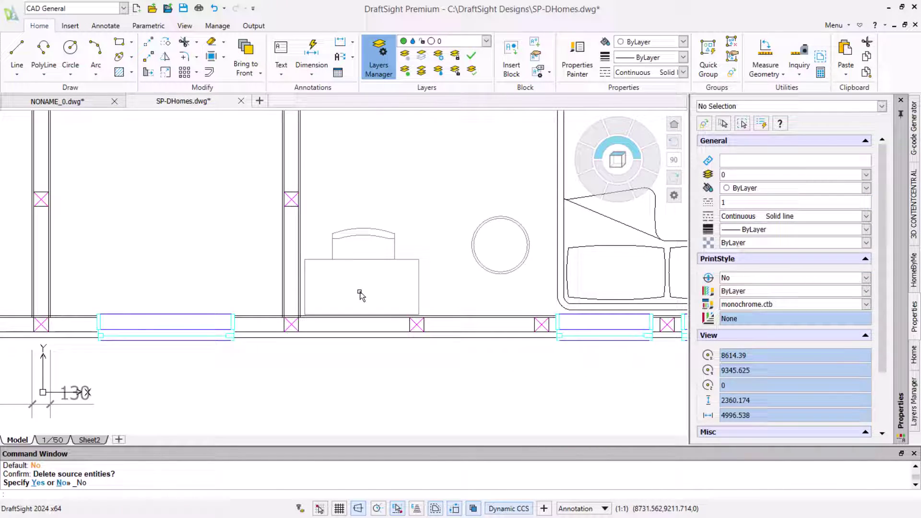
middle_drag(376, 246, 356, 280)
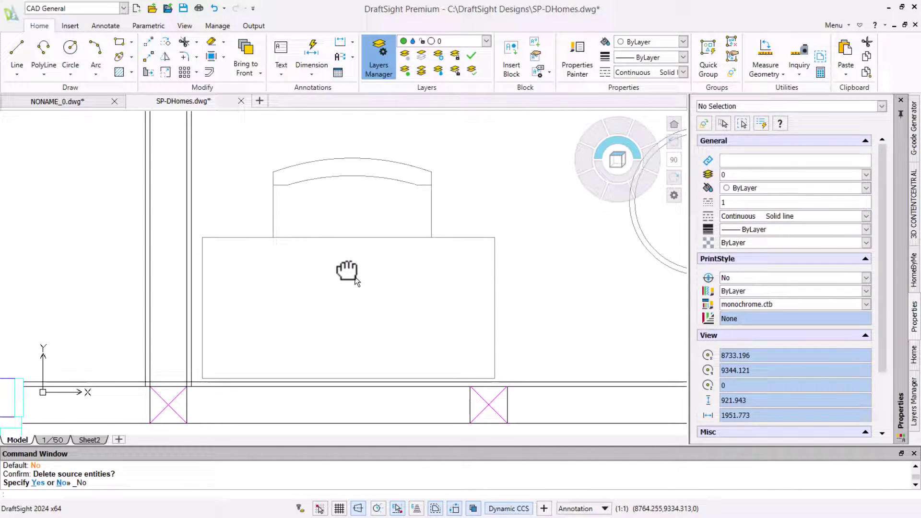
key(Escape)
key(Escape)
key(Escape)
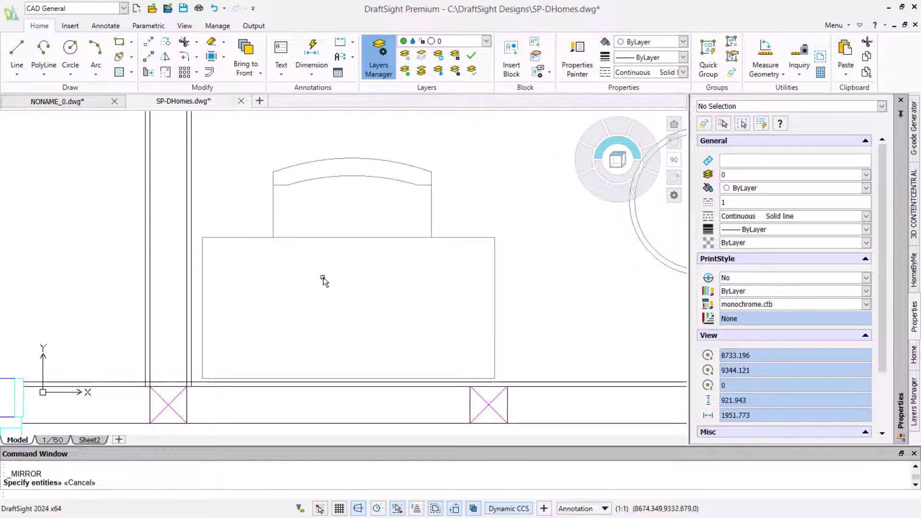
click(180, 60)
text(R)
key(Return)
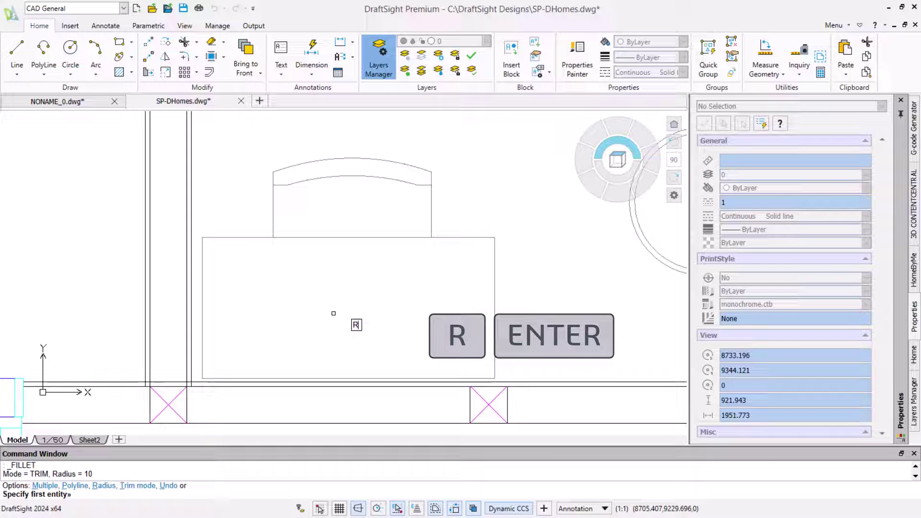
text(50)
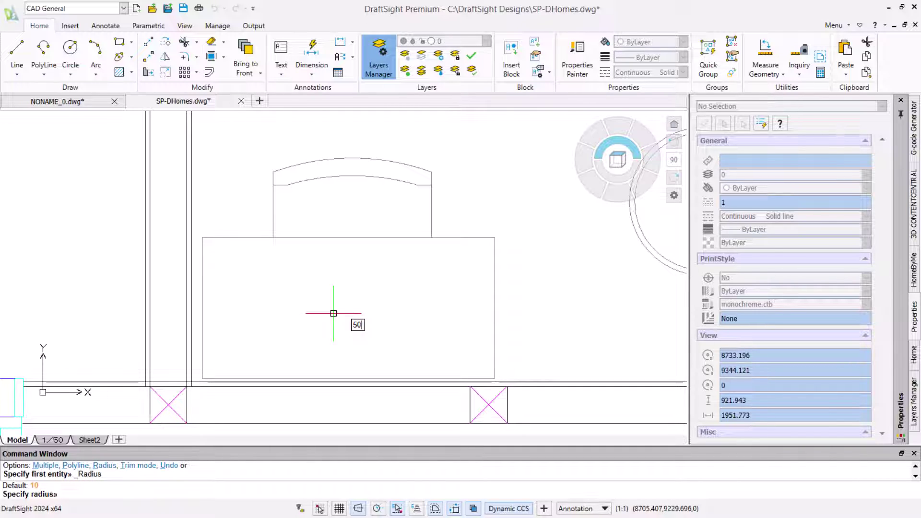
key(Return)
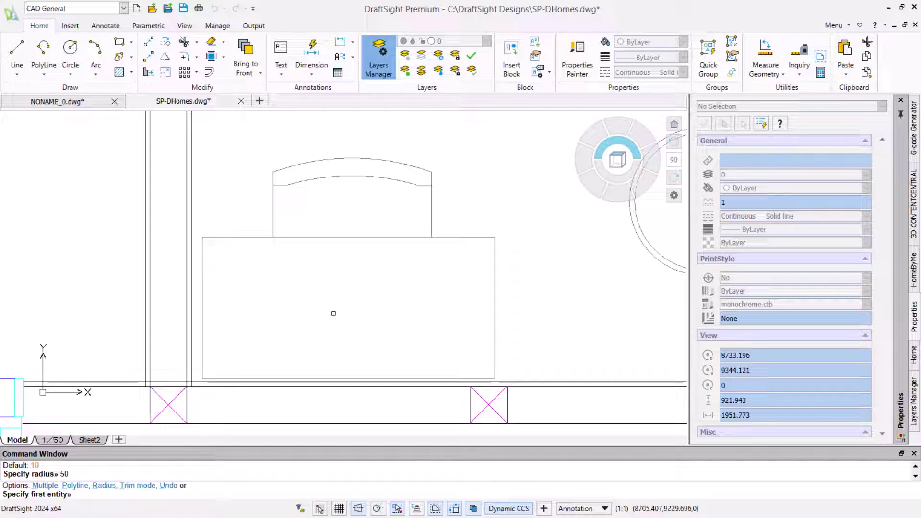
- Fillet all four desk rectangle corners at once using the Polyline option
text(p)
key(Return)
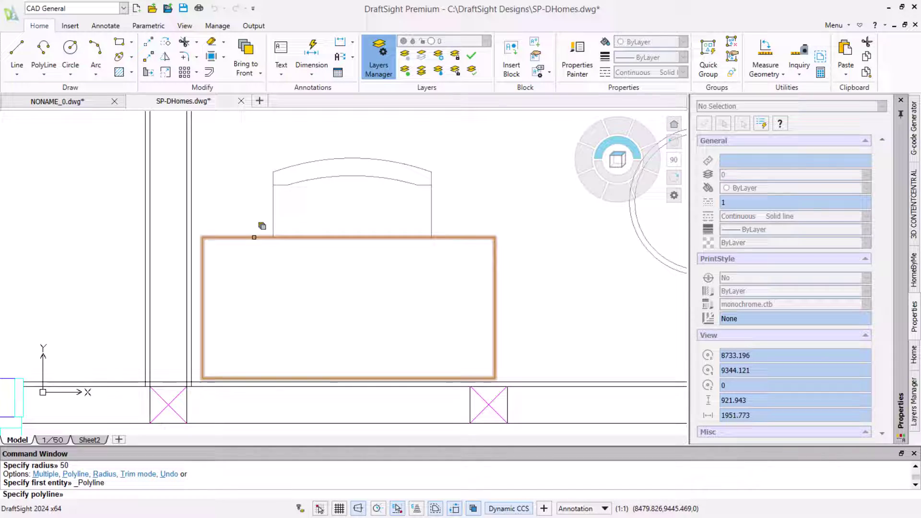
click(253, 236)
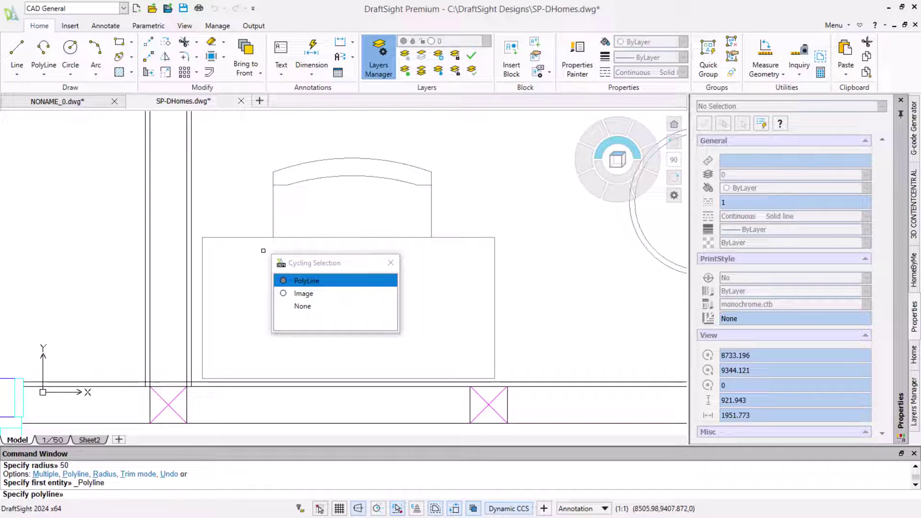
click(303, 284)
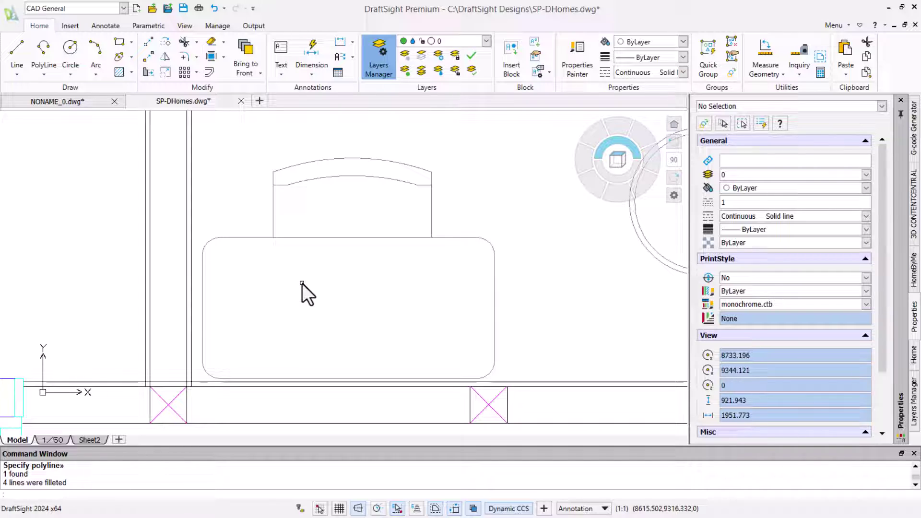
- Offset the desk's rounded polyline outline 15 units inward
key(Return)
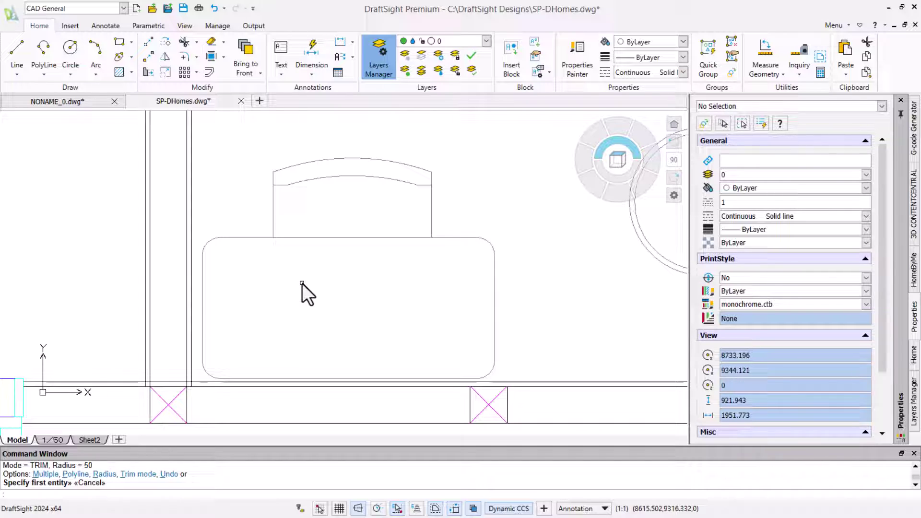
key(Escape)
click(206, 75)
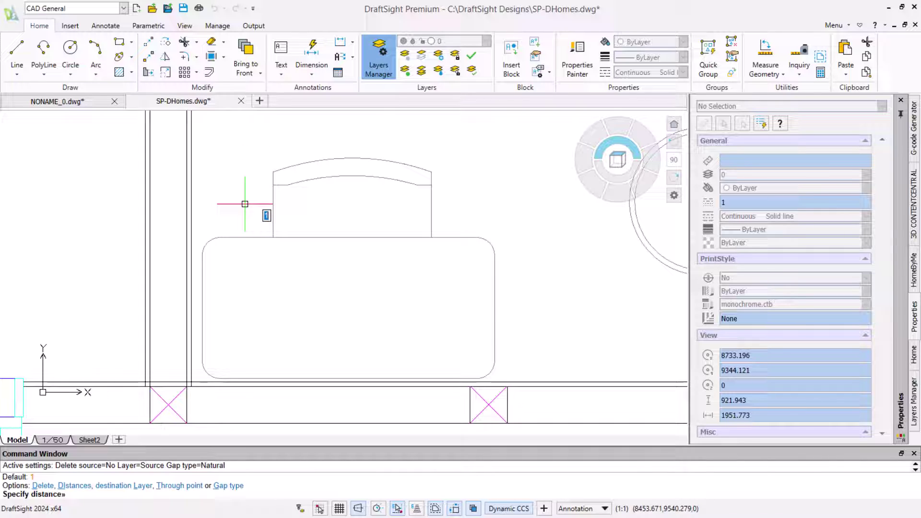
text(15)
key(Return)
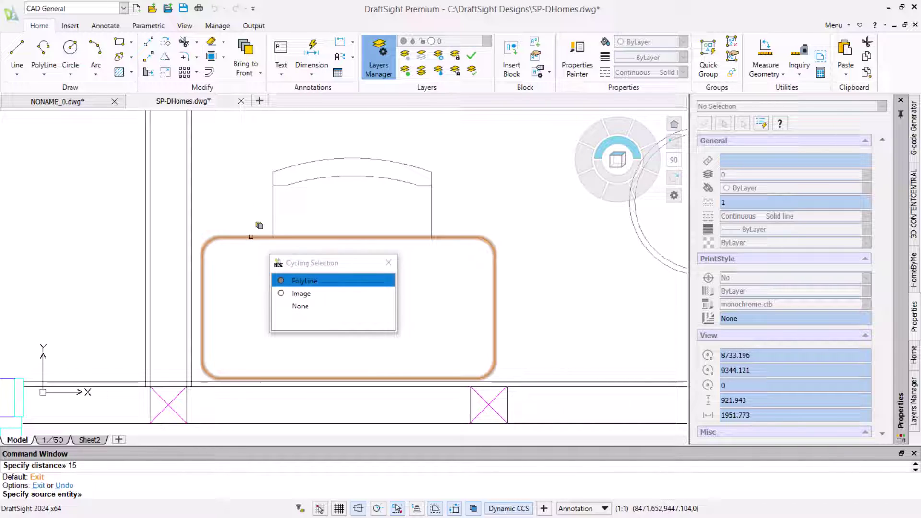
click(289, 280)
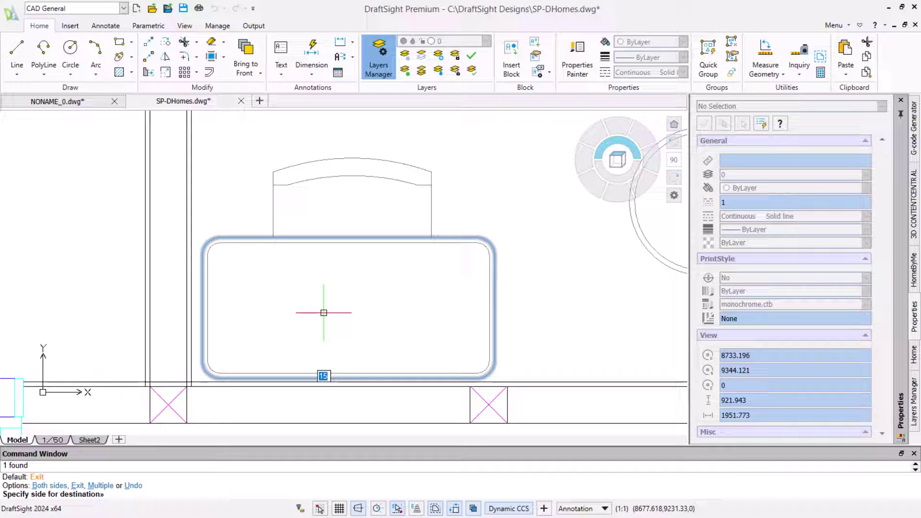
key(Escape)
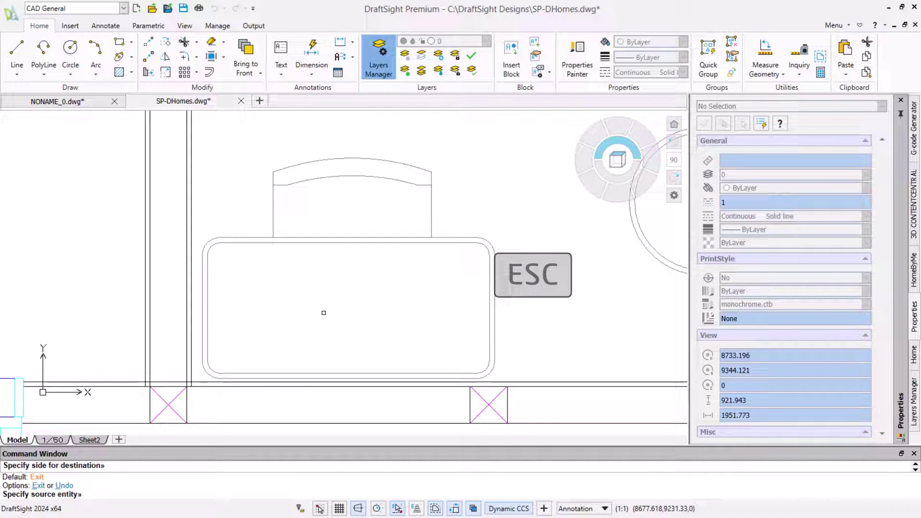
- Apply a Merged Tee richline edit to the vertical and horizontal walls beside the desk
key(Escape)
key(Escape)
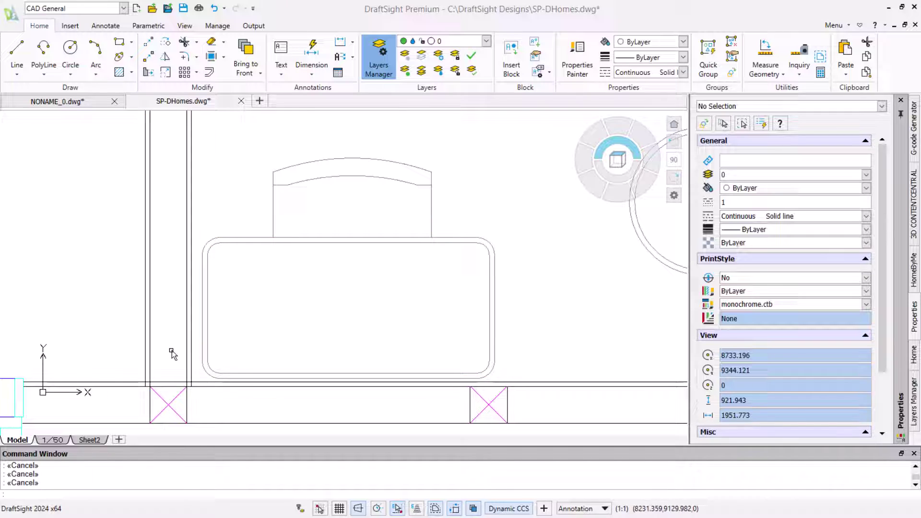
mouse_move(72, 298)
middle_down()
mouse_move(77, 291)
mouse_move(189, 318)
mouse_move(352, 304)
mouse_move(459, 271)
mouse_move(495, 247)
middle_up()
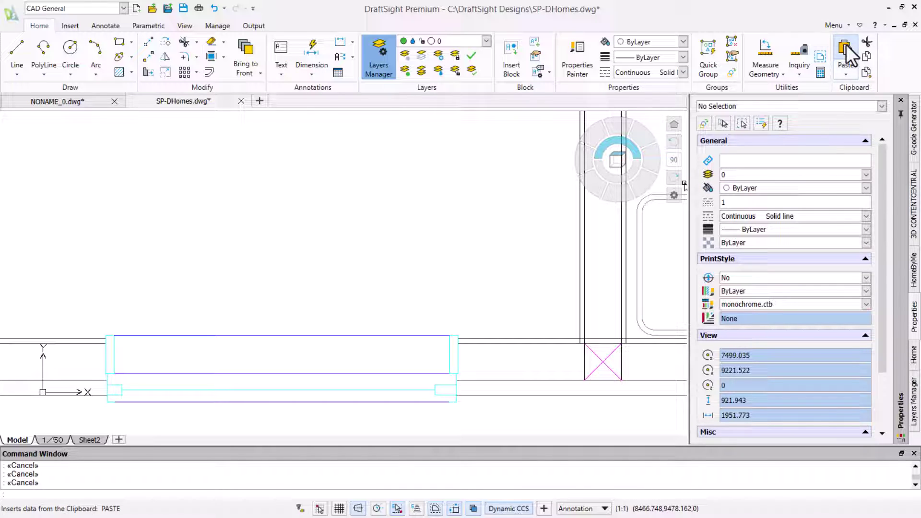
click(847, 25)
mouse_move(850, 129)
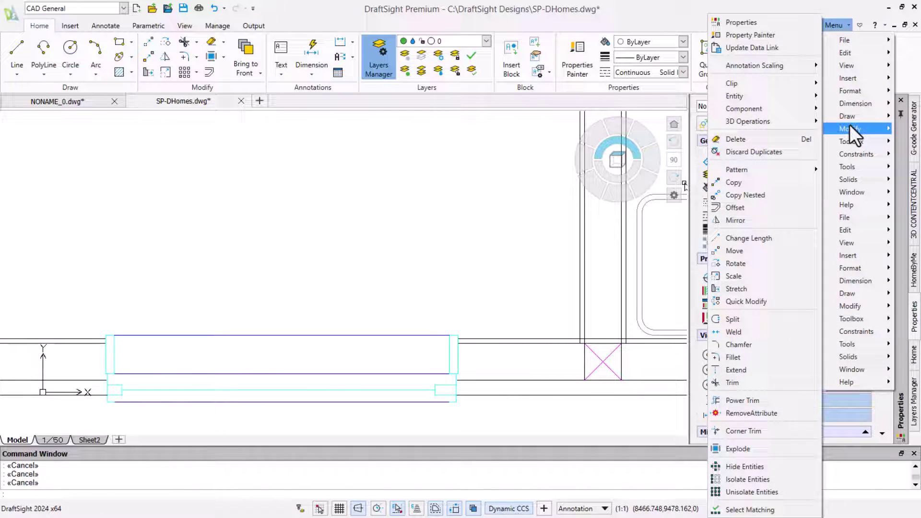
mouse_move(796, 96)
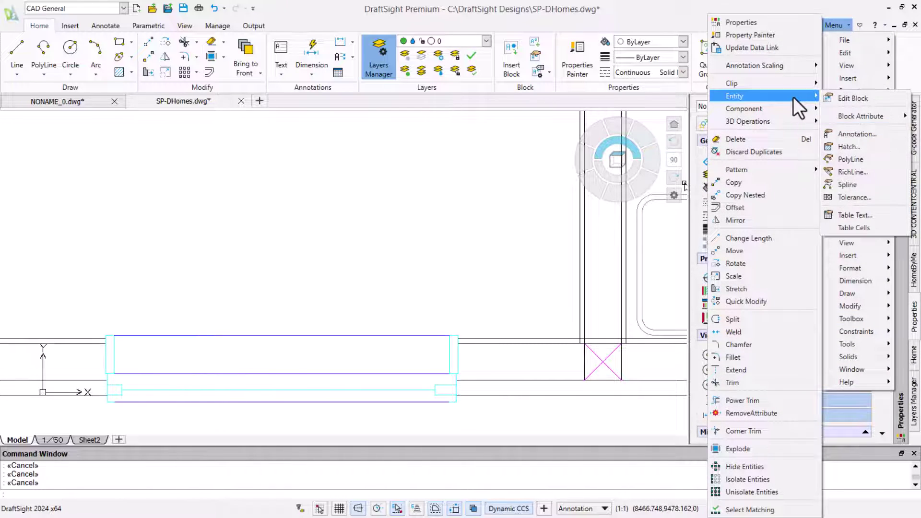
click(869, 171)
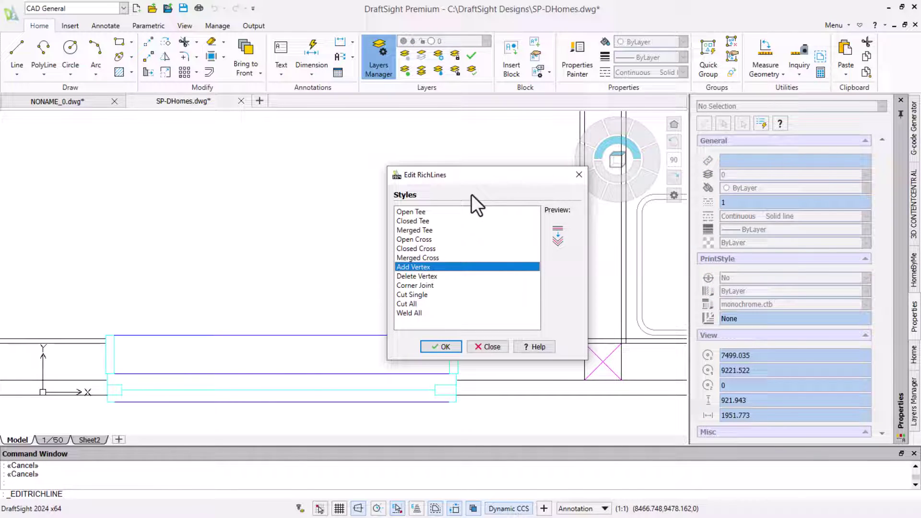
click(436, 230)
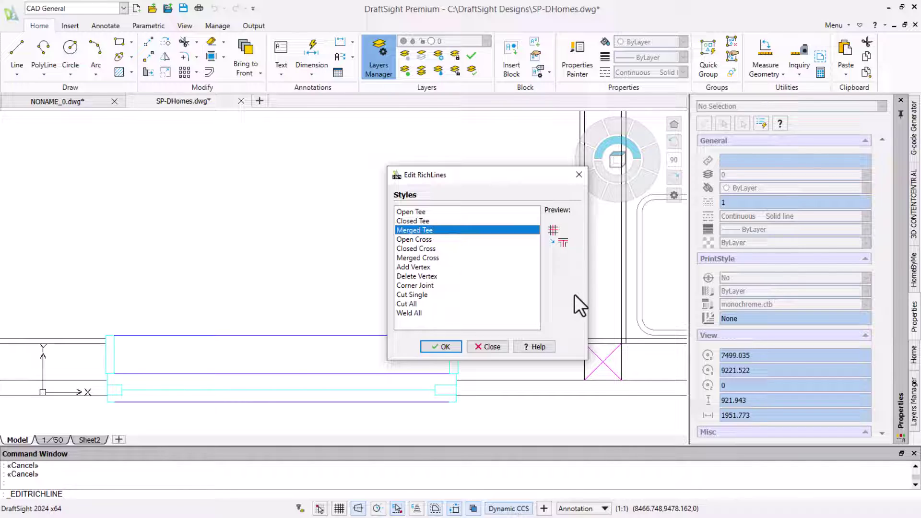
click(445, 347)
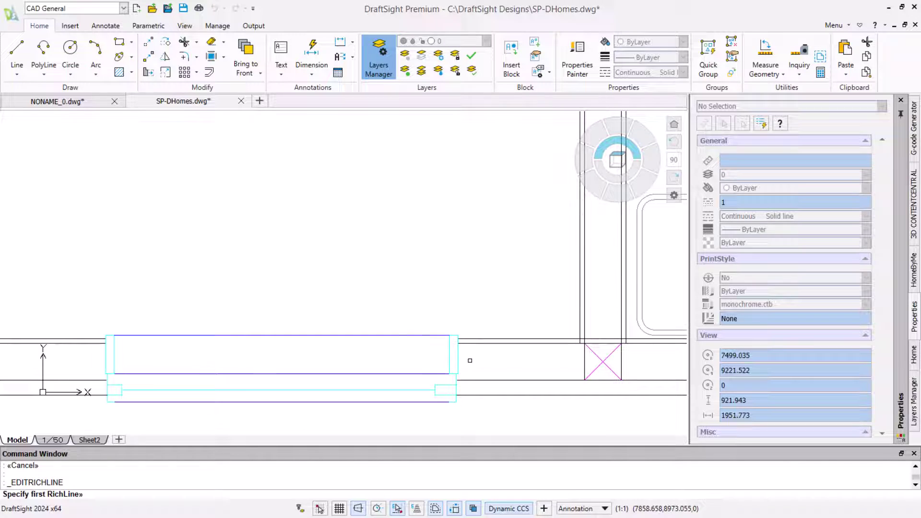
click(620, 318)
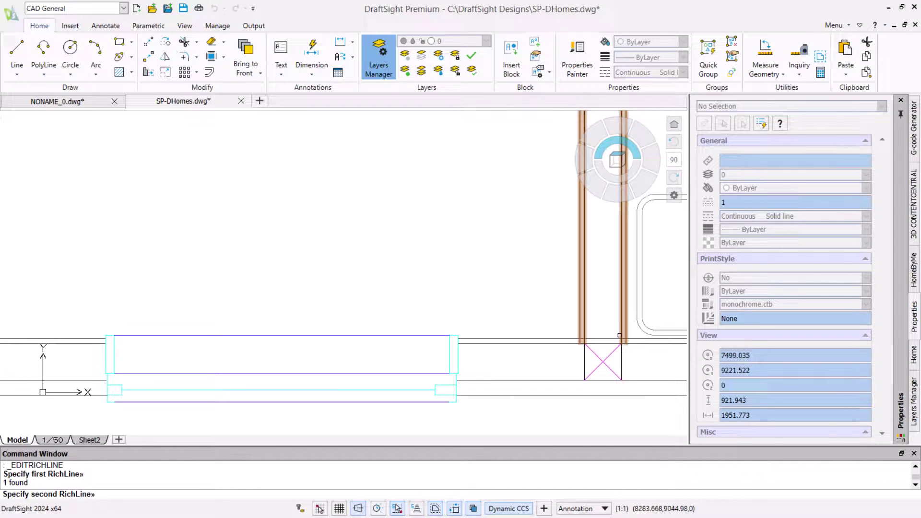
click(635, 337)
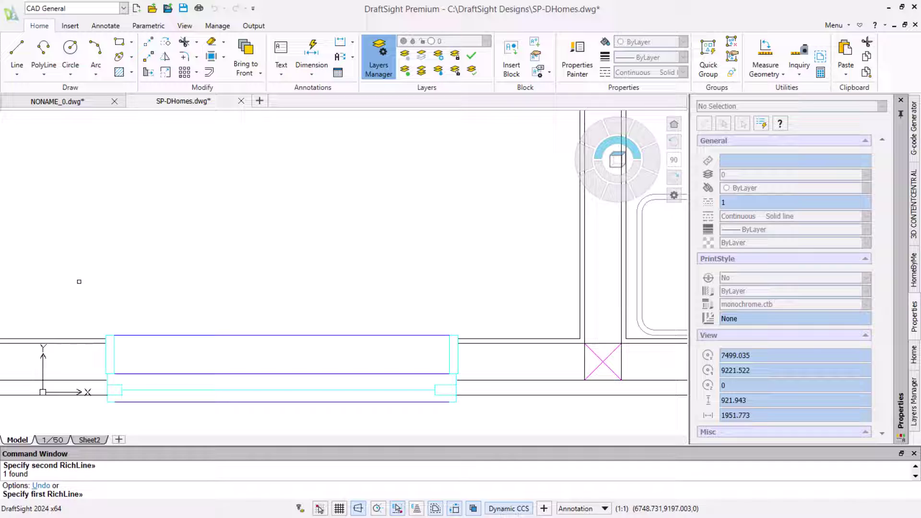
- Abandon a second junction merge and zoom out to the whole floor plan
mouse_move(79, 281)
middle_down()
mouse_move(456, 314)
mouse_move(519, 232)
middle_up()
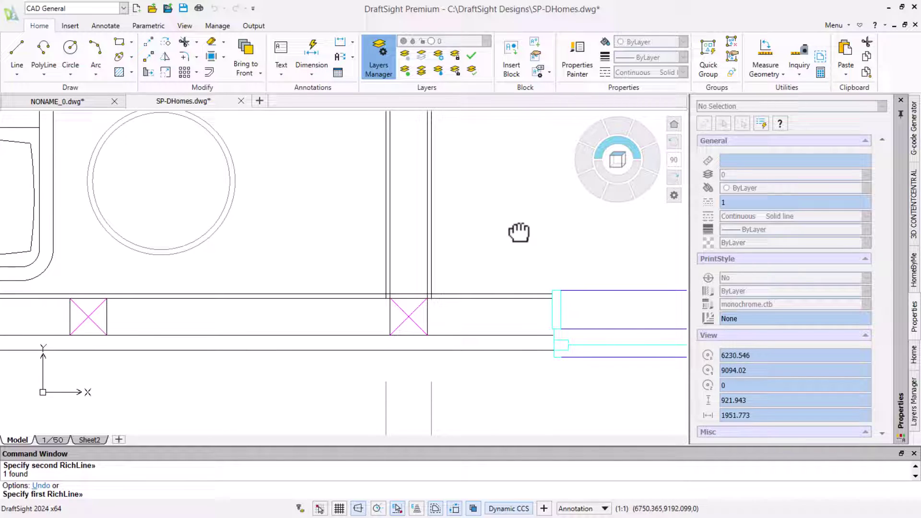
click(428, 269)
key(Escape)
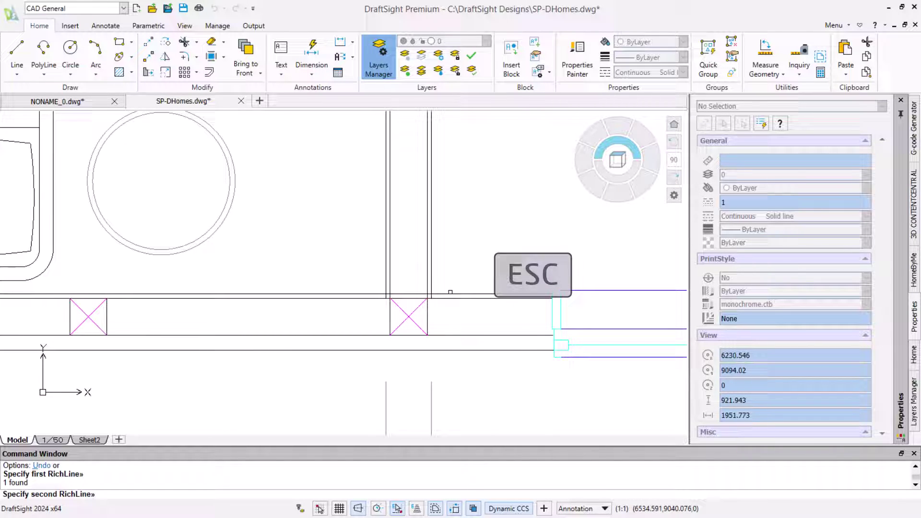
key(Escape)
middle_click(500, 242)
middle_click(499, 242)
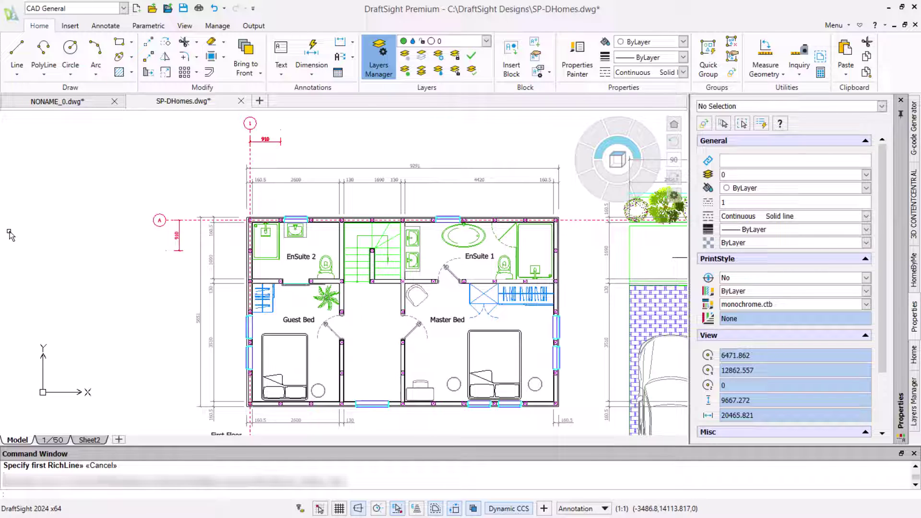
- Select the first column grid line, bubble and 910 dimension for a linear pattern
key(Escape)
key(Escape)
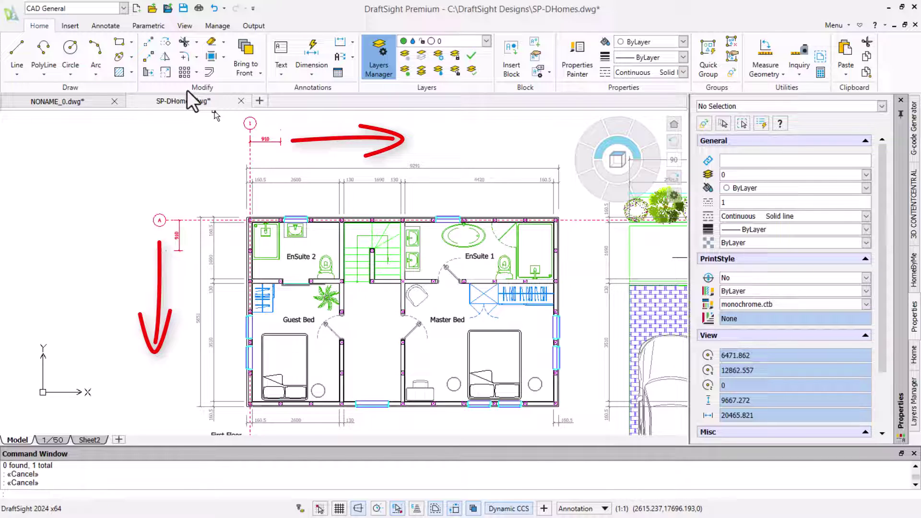
click(184, 73)
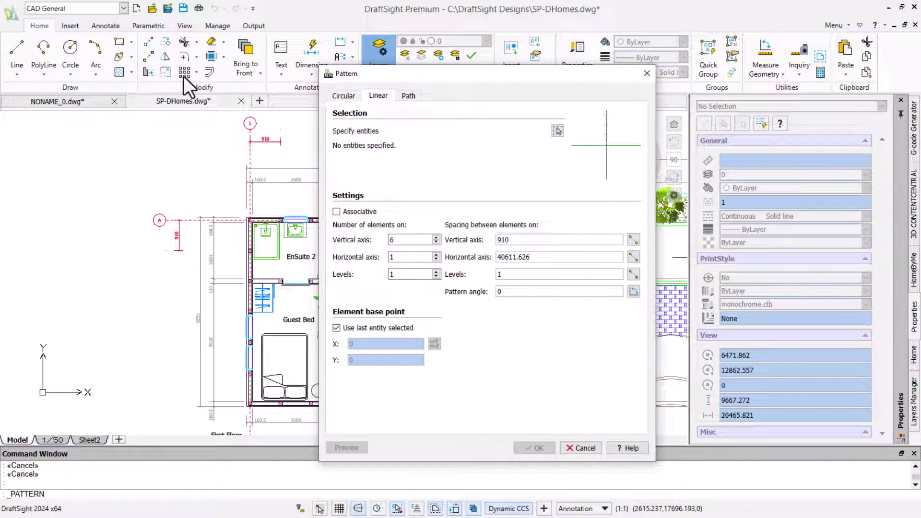
click(558, 131)
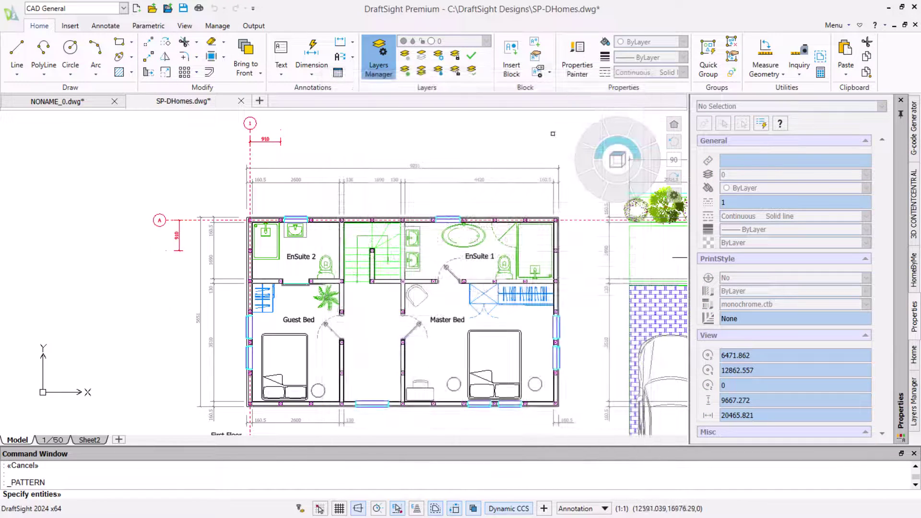
click(299, 123)
click(225, 164)
key(Return)
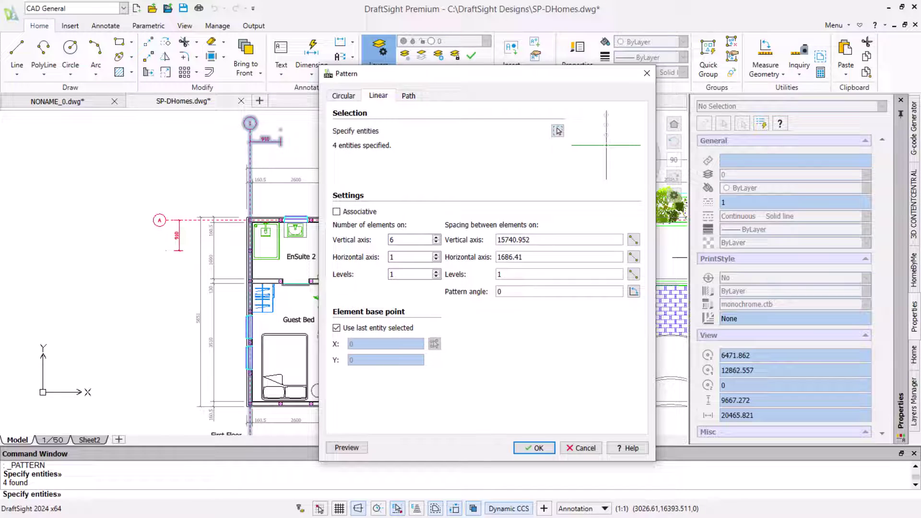
- Pattern them into 11 columns at 910 spacing and delete the surplus end dimension
double_click(393, 239)
drag(528, 257, 493, 256)
text(910)
click(536, 447)
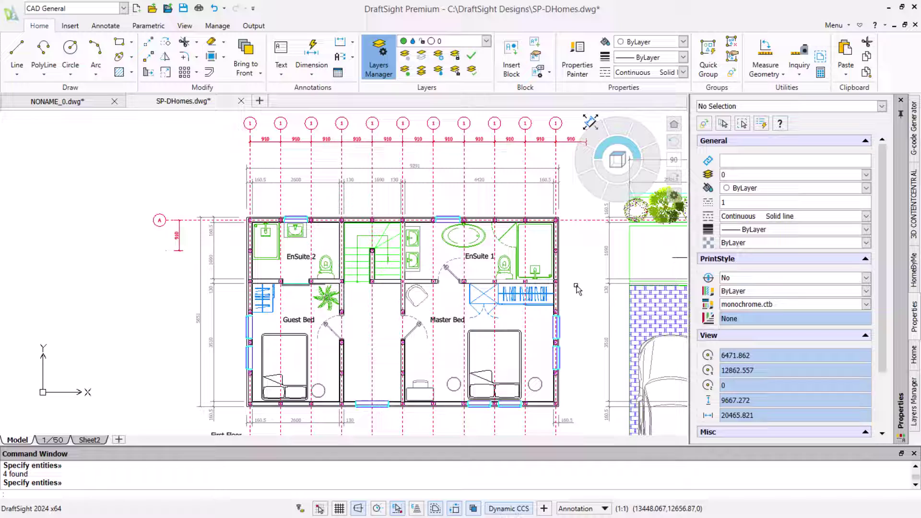
click(567, 144)
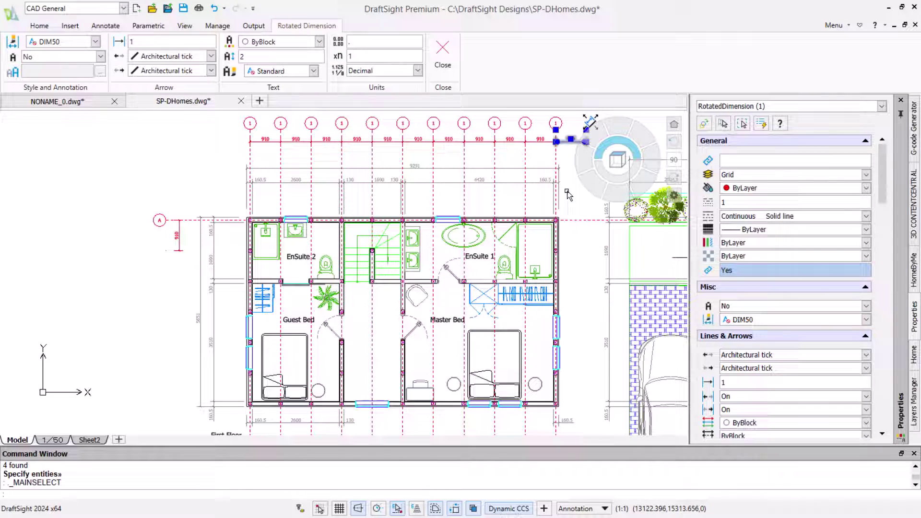
key(Delete)
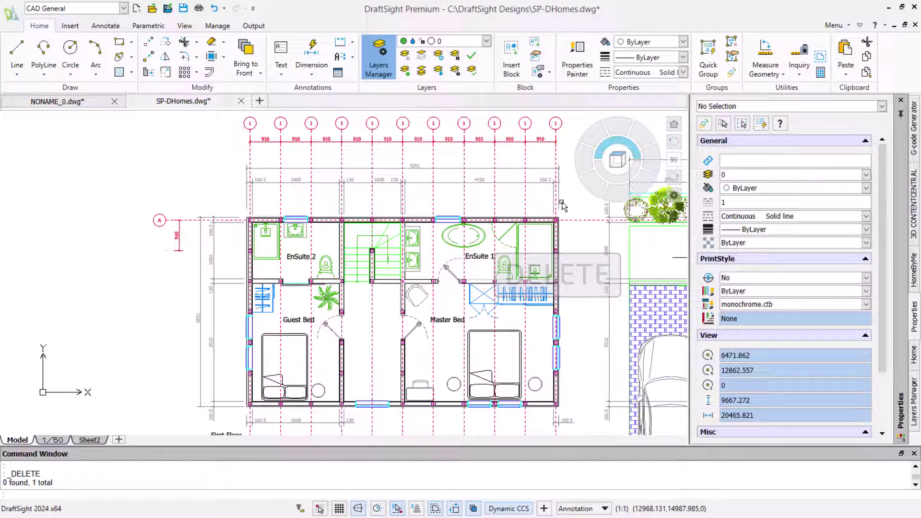
- Select grid row A with its bubble and dimension for a linear pattern
click(185, 72)
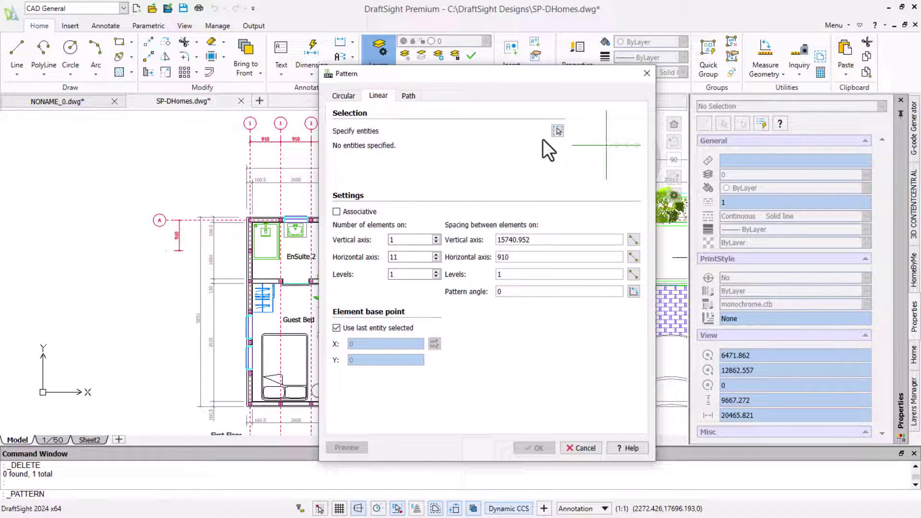
click(556, 131)
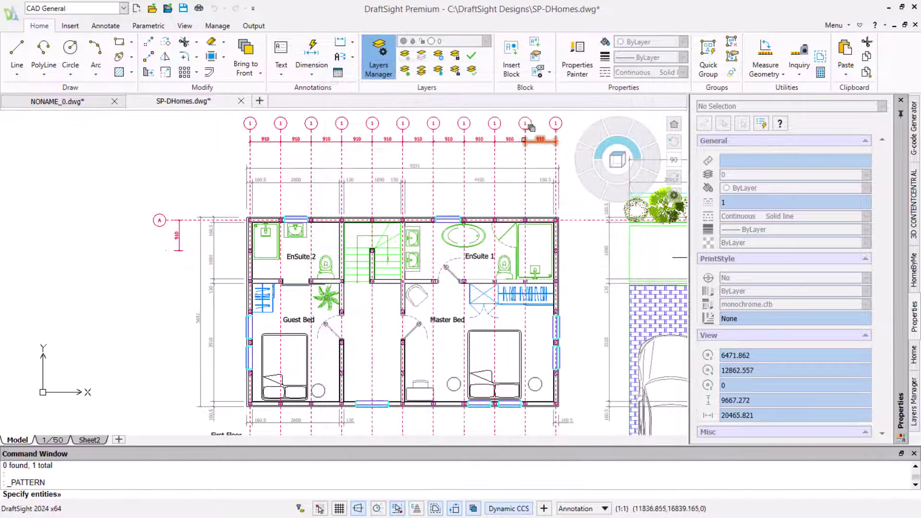
click(182, 206)
click(137, 247)
key(Return)
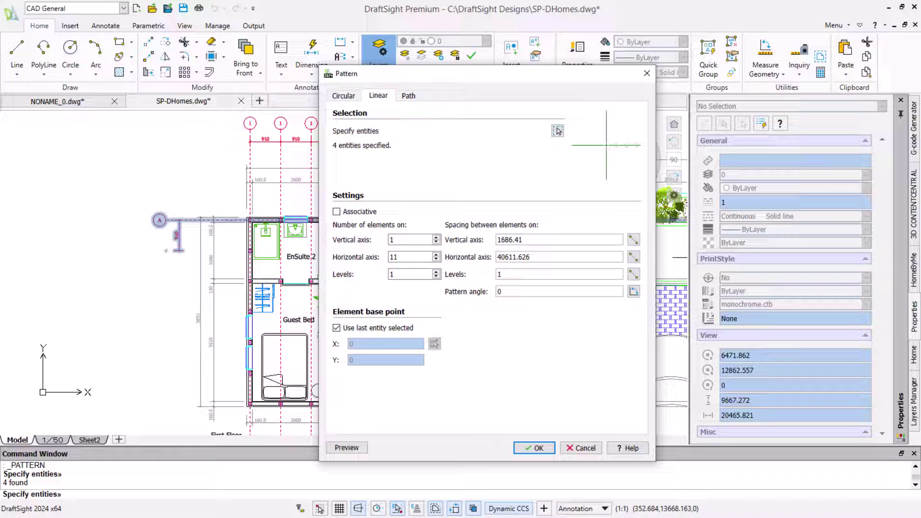
- Pattern row A into 6 rows, 1 column, at -910 vertical spacing
double_click(400, 257)
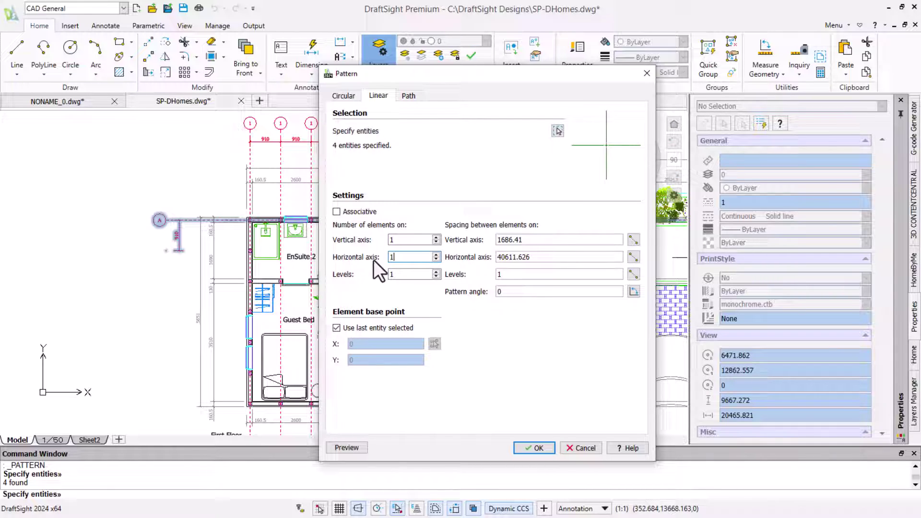
double_click(396, 242)
text(6)
double_click(526, 241)
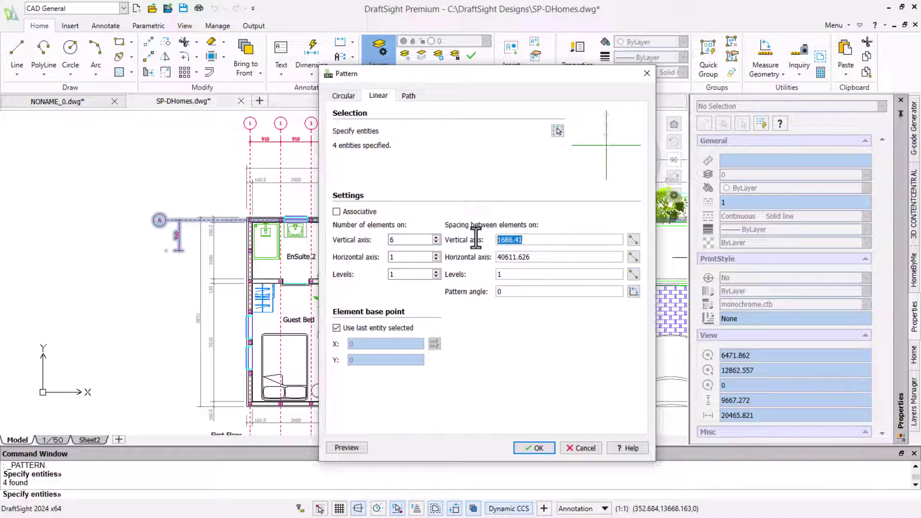
text(-910)
click(523, 275)
click(539, 445)
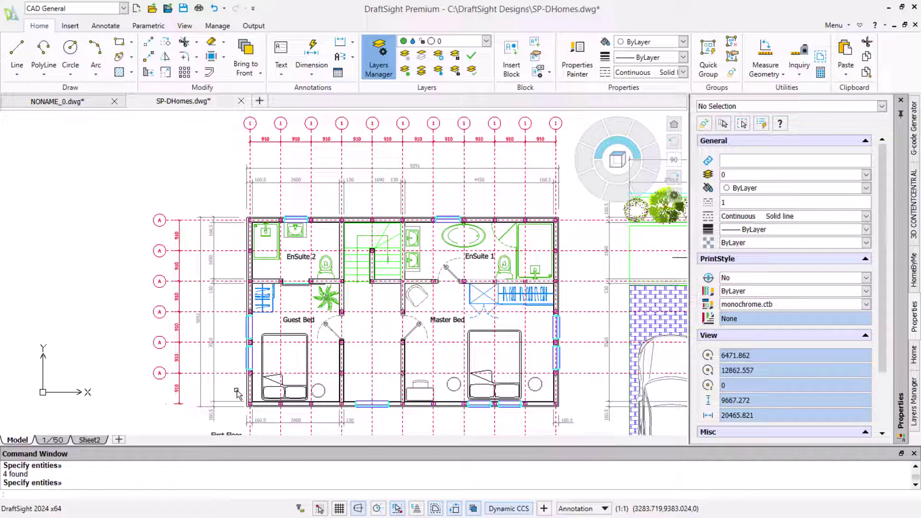
- Copy the bottom row's grid line and bubble, excluding its dimensions, 910 further down
click(173, 367)
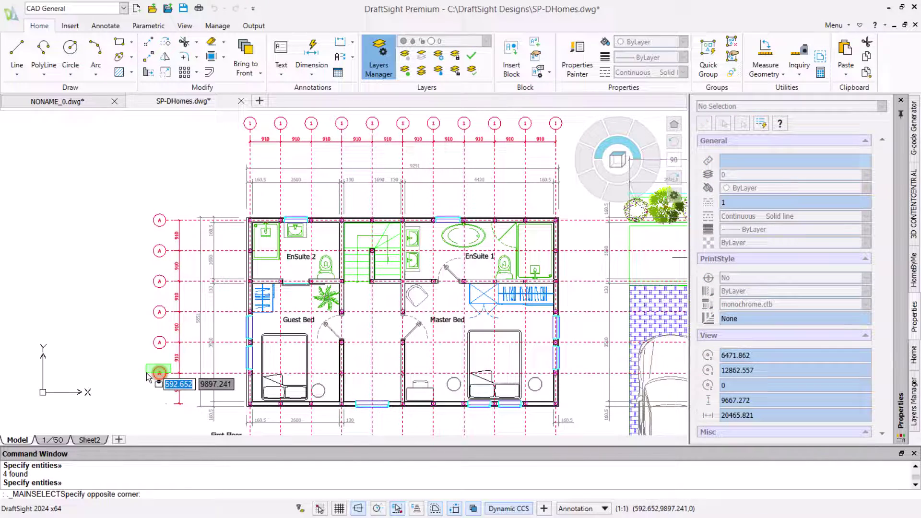
click(148, 379)
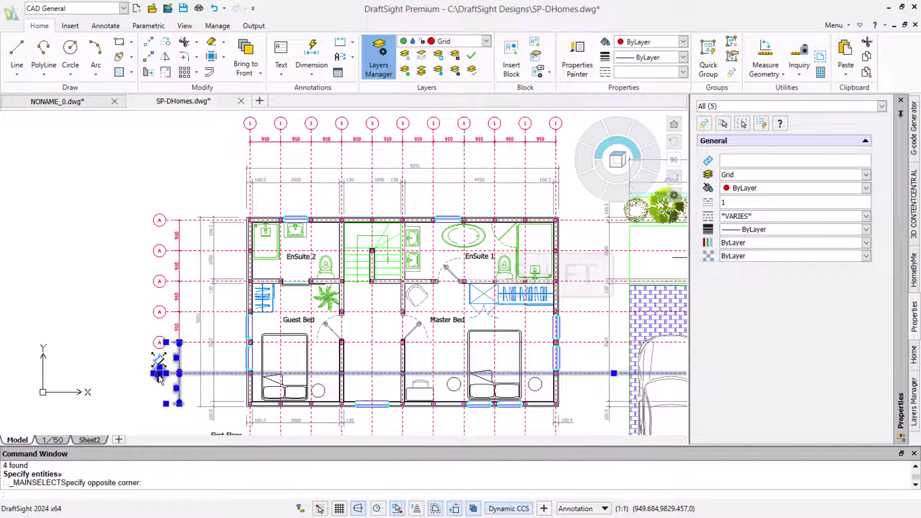
shift+click(178, 357)
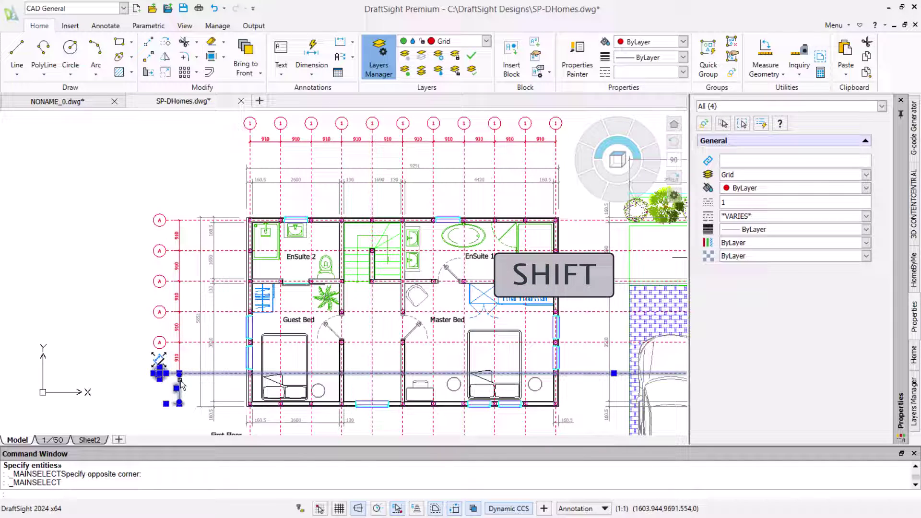
shift+click(178, 385)
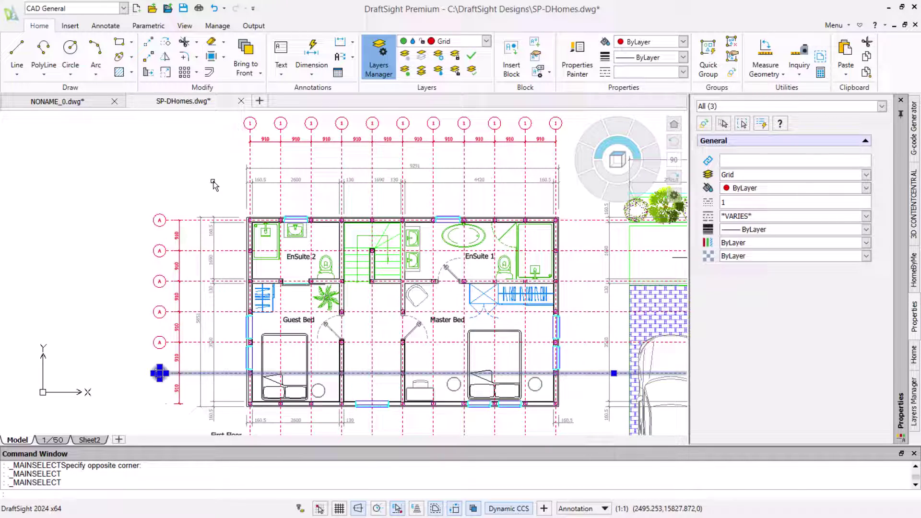
click(146, 58)
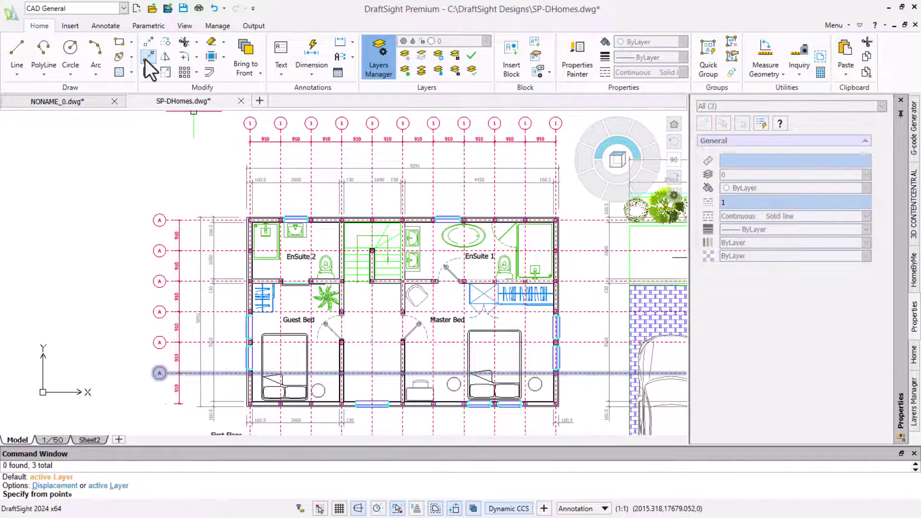
click(166, 342)
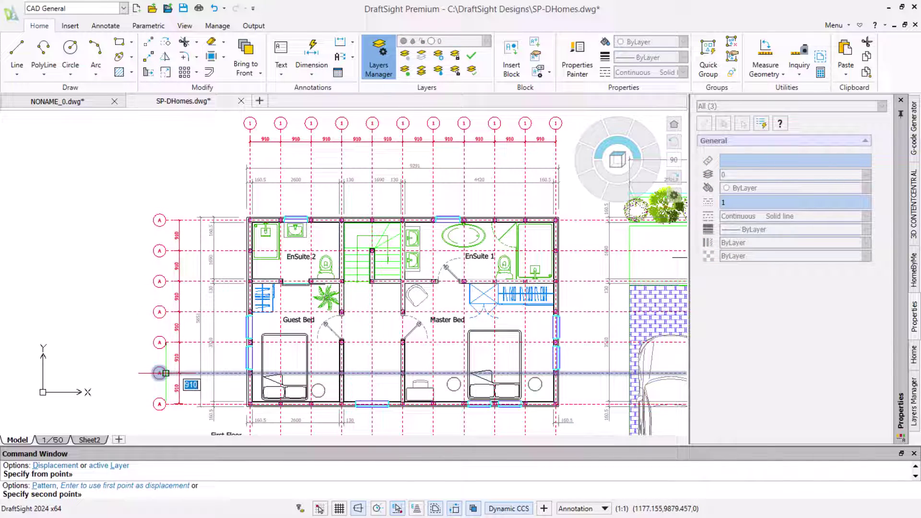
click(166, 373)
key(Escape)
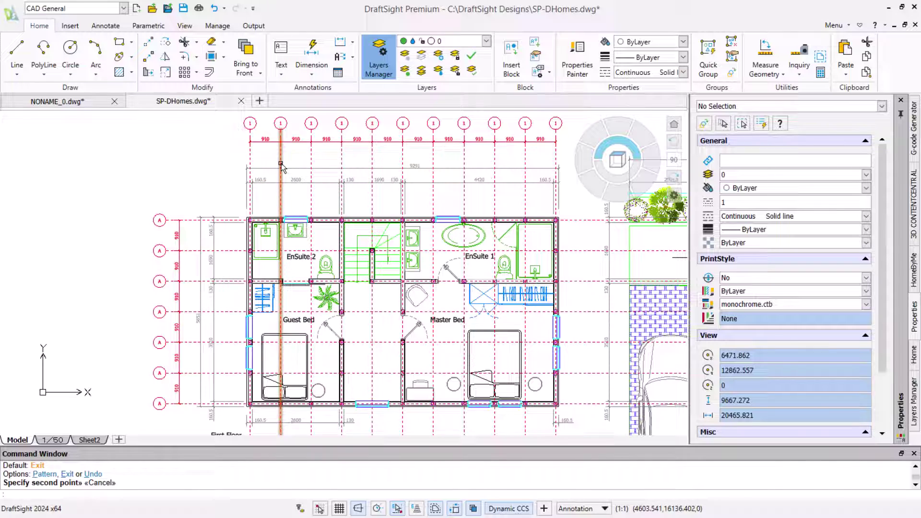
- Change the second column grid bubble's number to 2 in the Properties panel
click(281, 123)
click(754, 334)
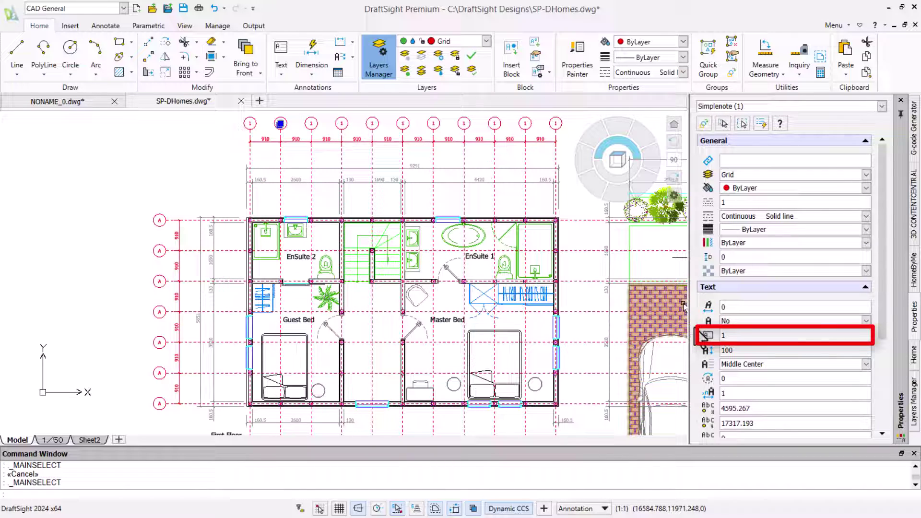
text(2)
key(Return)
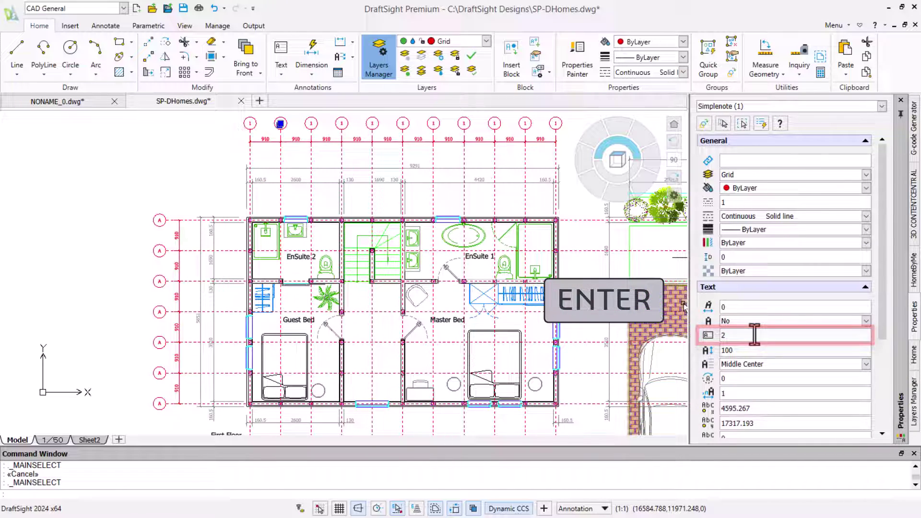
key(Escape)
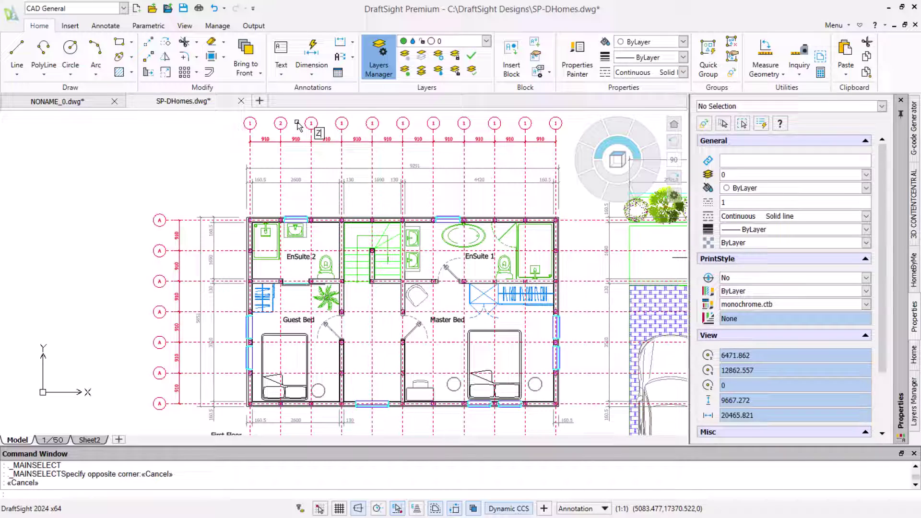
- Zoom onto the top grid bubbles and renumber the third and fourth bubbles to 3 and 4
text(z)
key(Return)
click(567, 112)
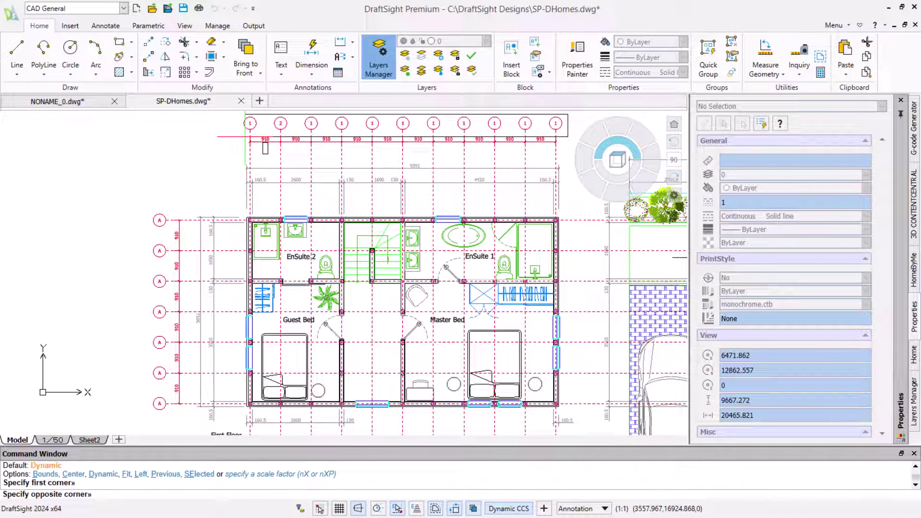
click(236, 137)
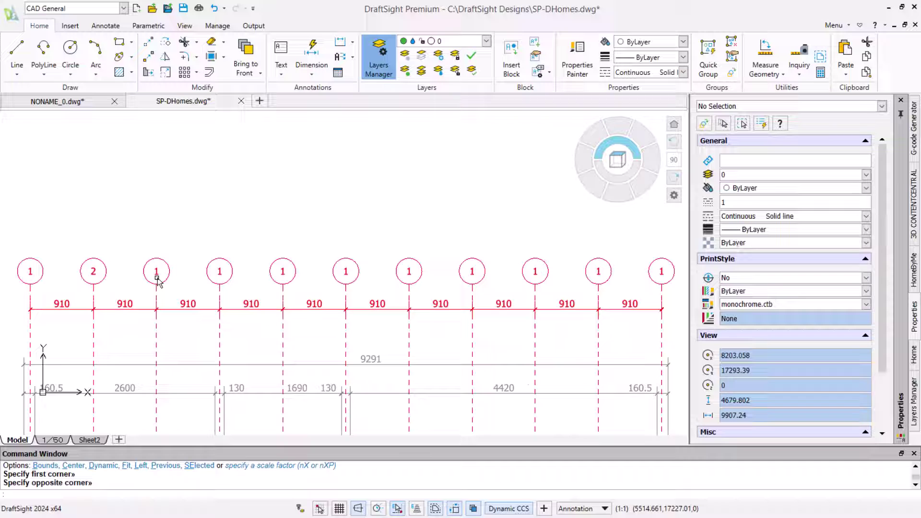
click(157, 274)
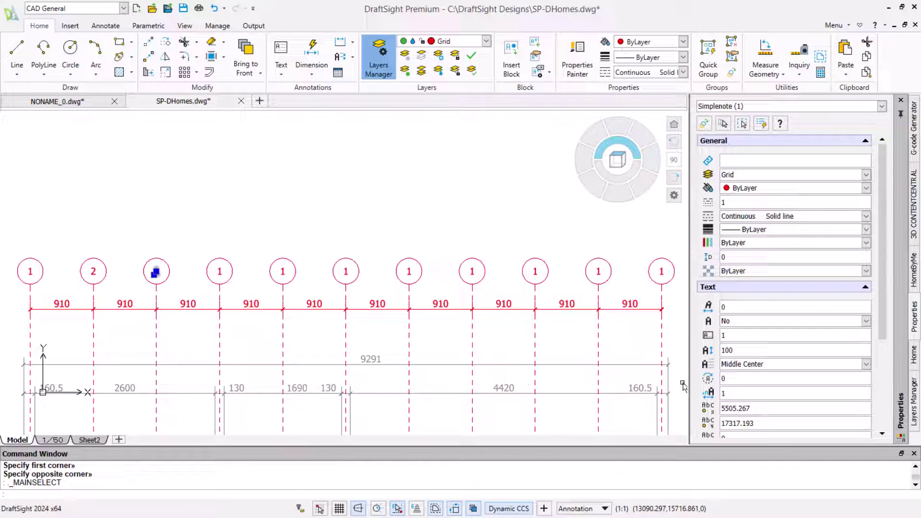
click(734, 335)
text(3)
key(Return)
click(219, 271)
click(733, 336)
text(4)
key(Return)
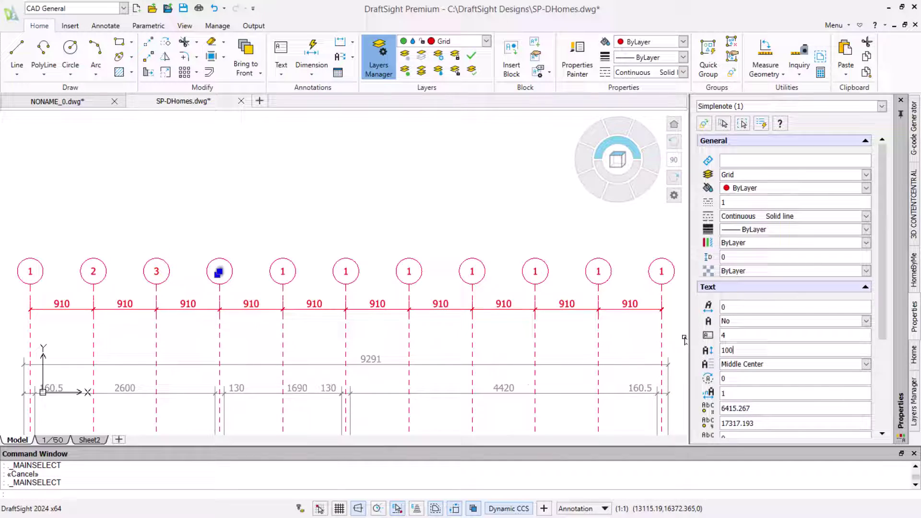
- Edit the fifth through last column bubbles in place, numbering them 5 to 11
key(Escape)
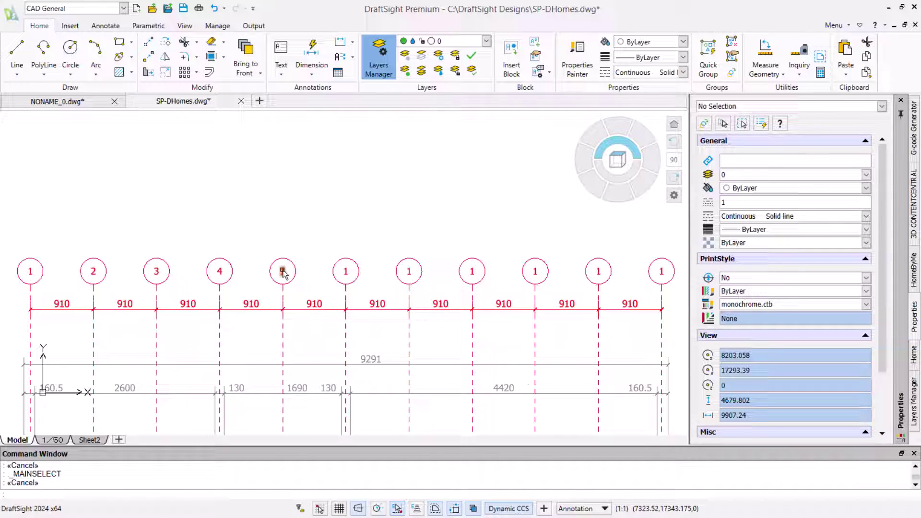
double_click(283, 274)
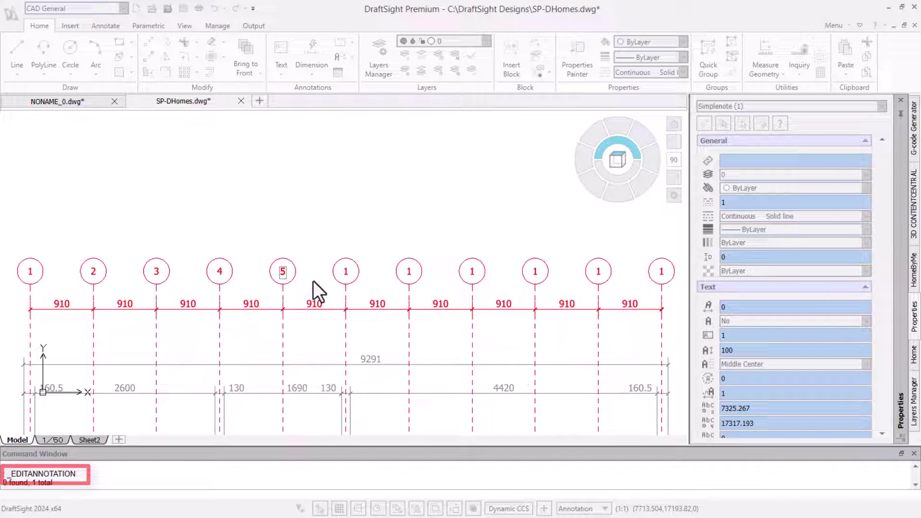
click(344, 271)
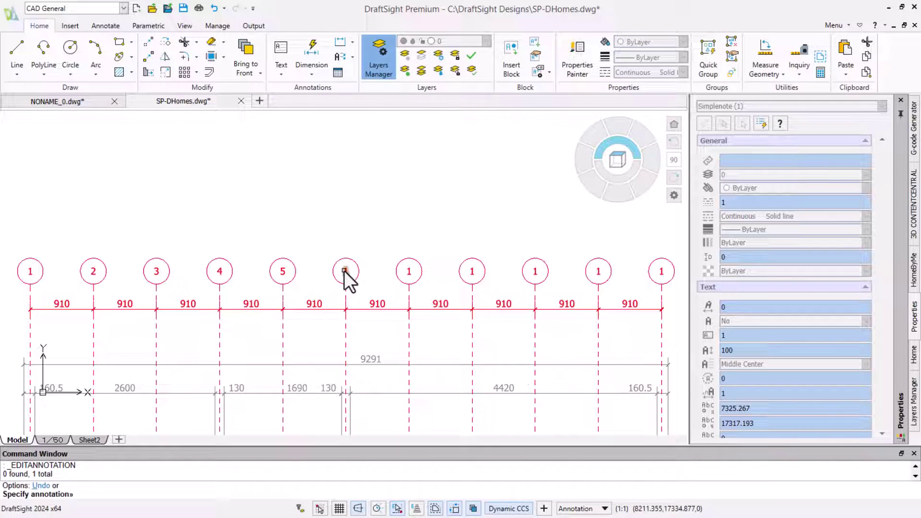
click(344, 270)
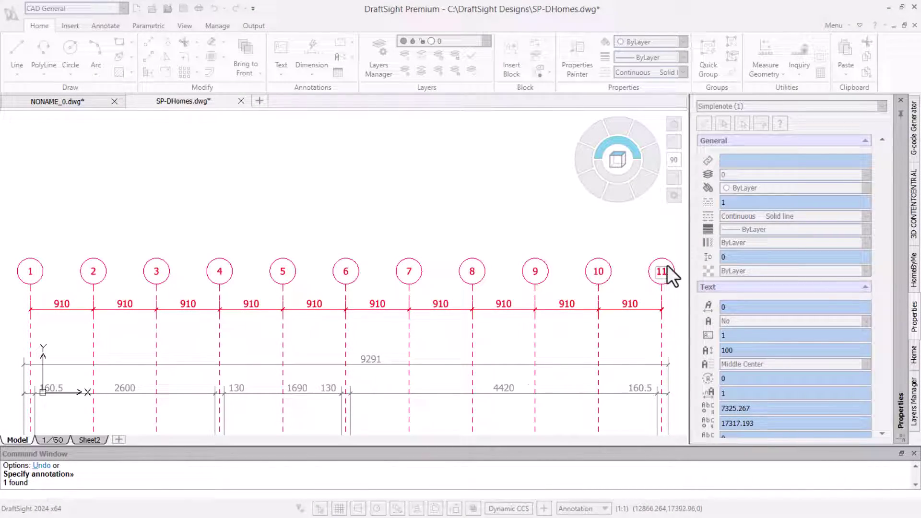
click(672, 243)
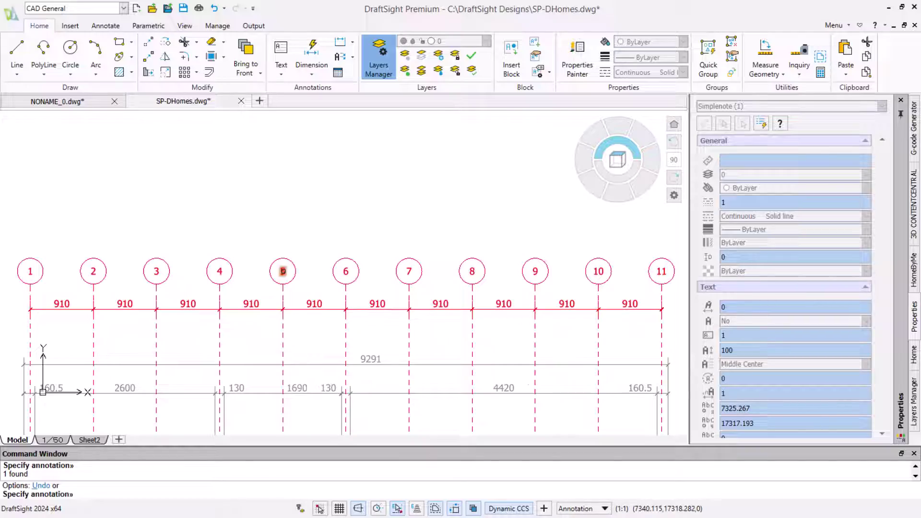